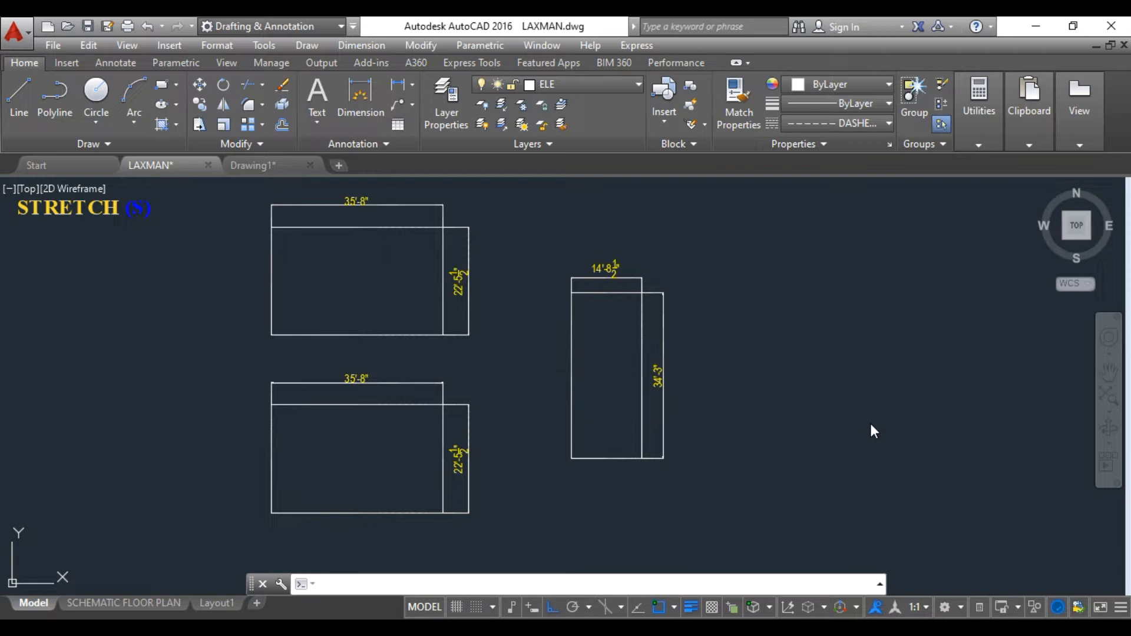
click(411, 44)
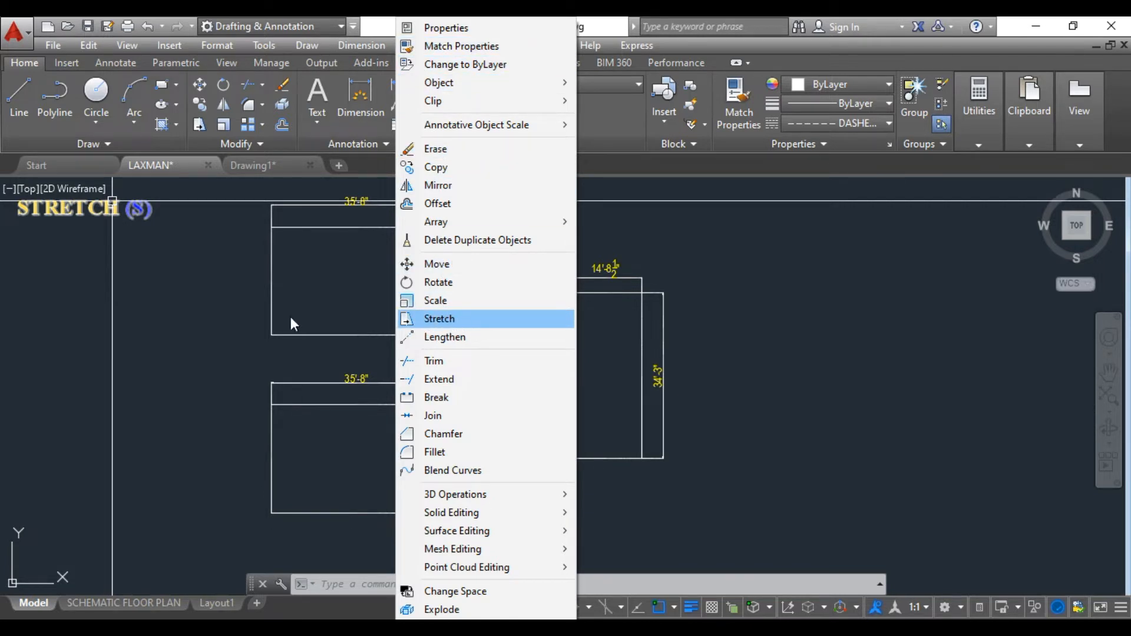
click(224, 314)
click(195, 328)
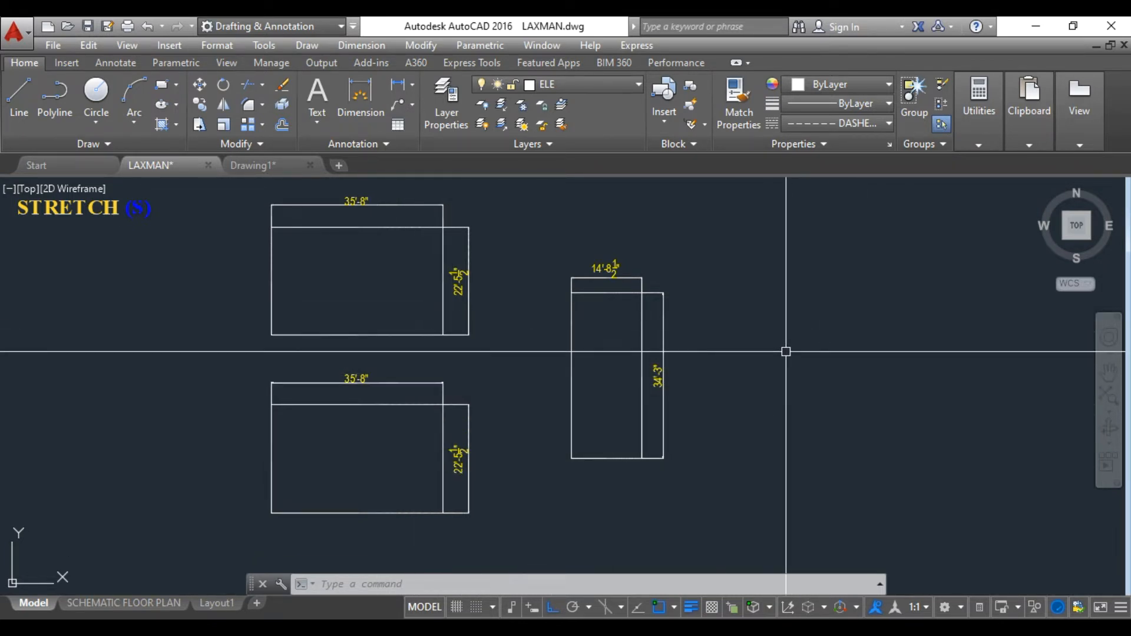
click(405, 335)
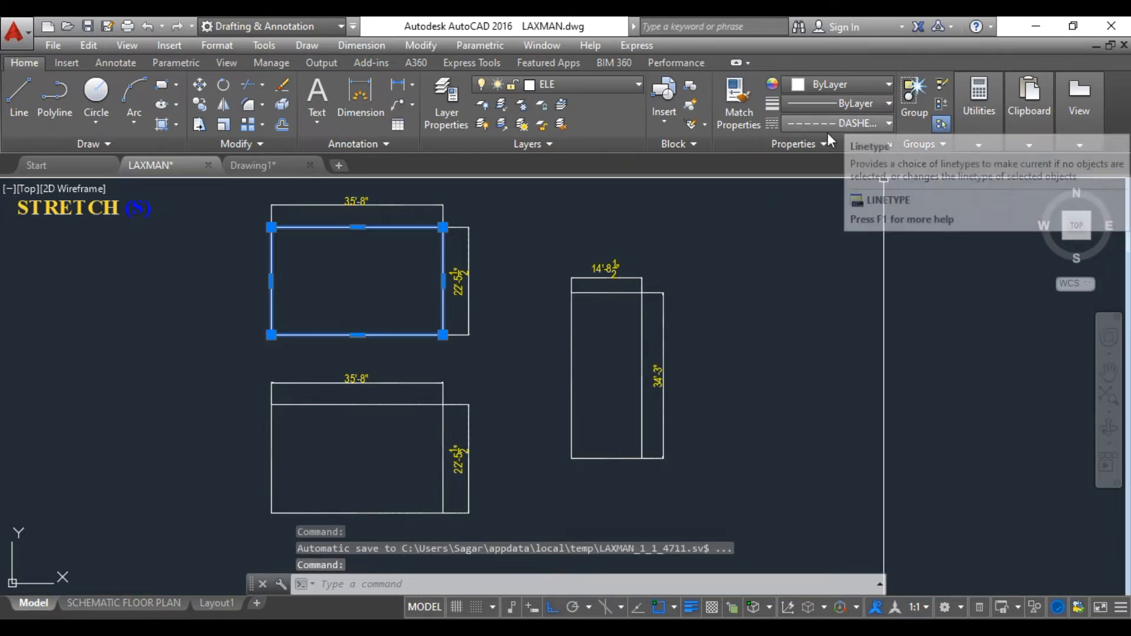
key(Escape)
key(alt+m)
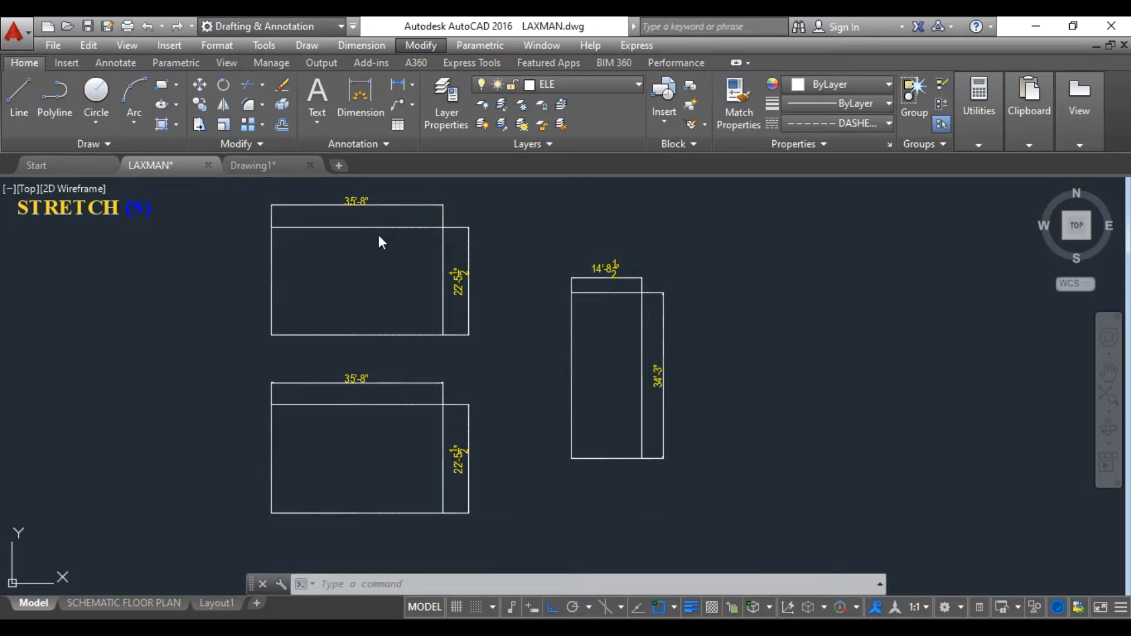
click(740, 305)
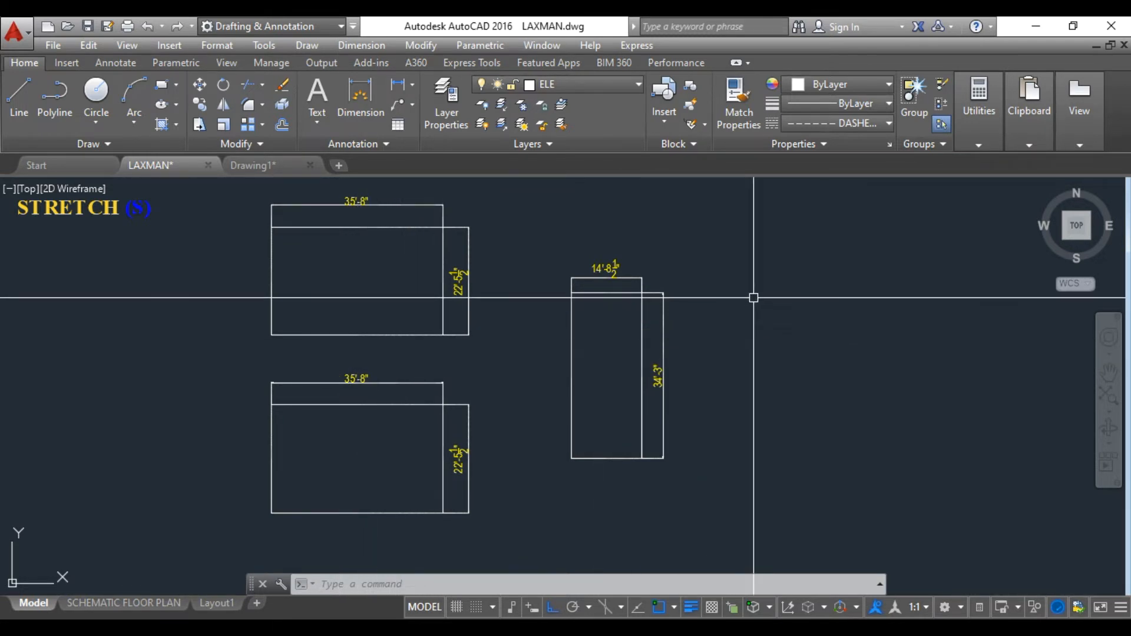
Draw a single horizontal line 38' long in the empty area to the right of the tall rectangle.
click(15, 81)
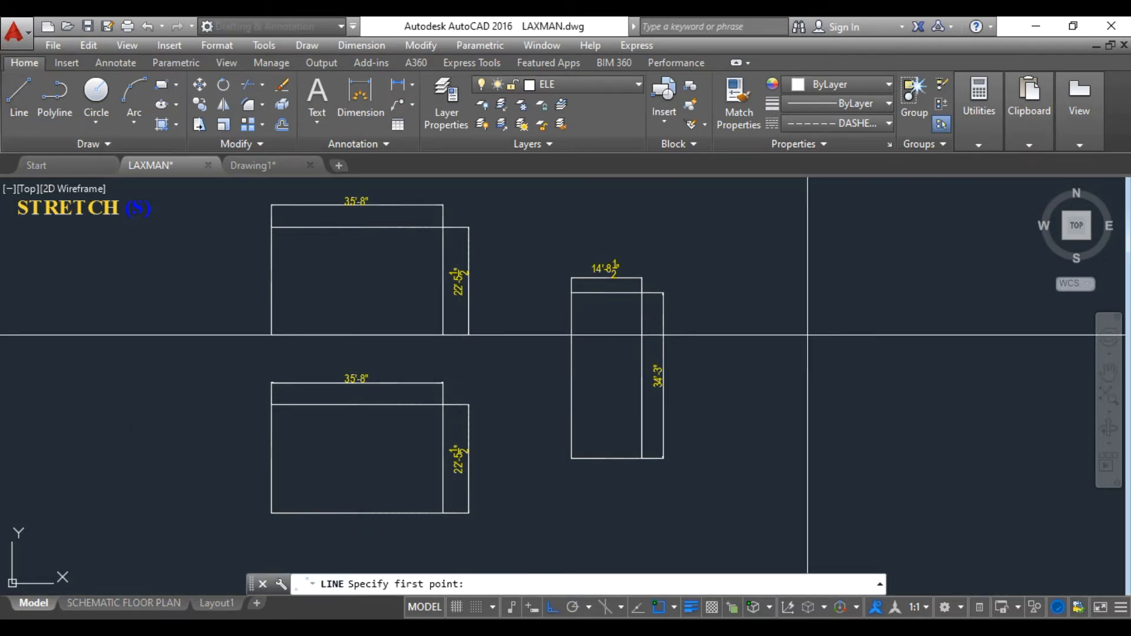
click(743, 273)
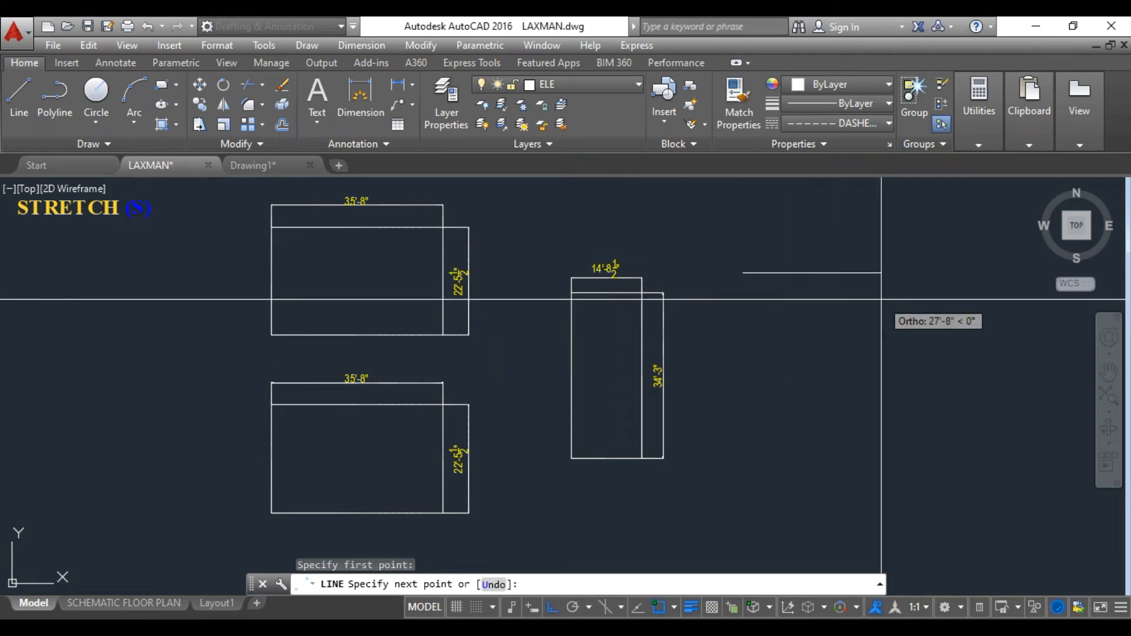
text(38)
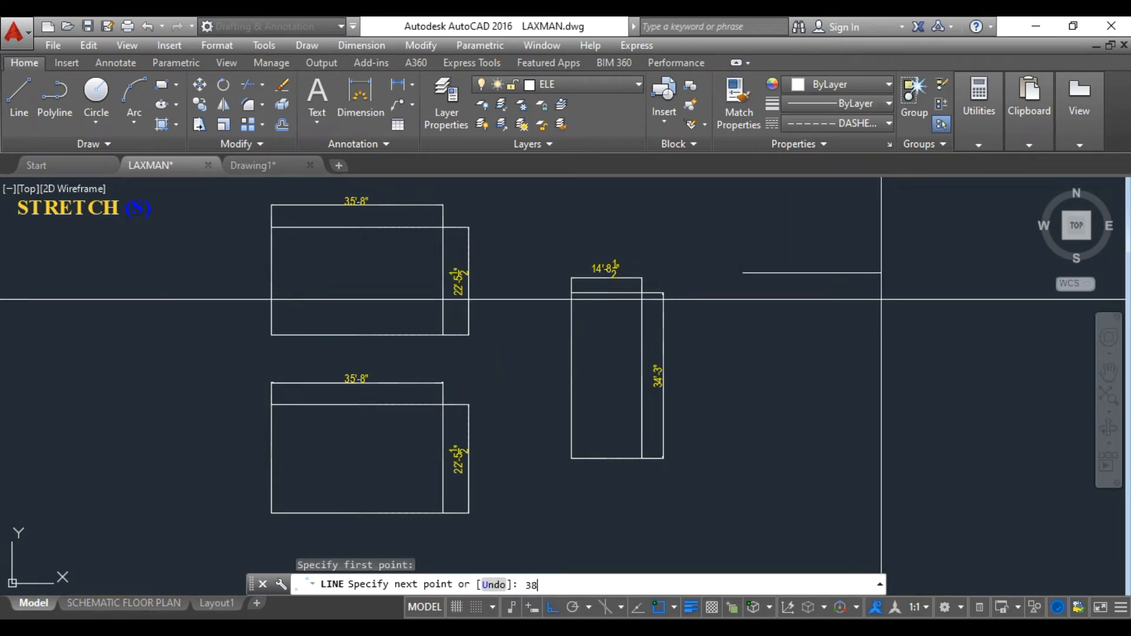
key(Return)
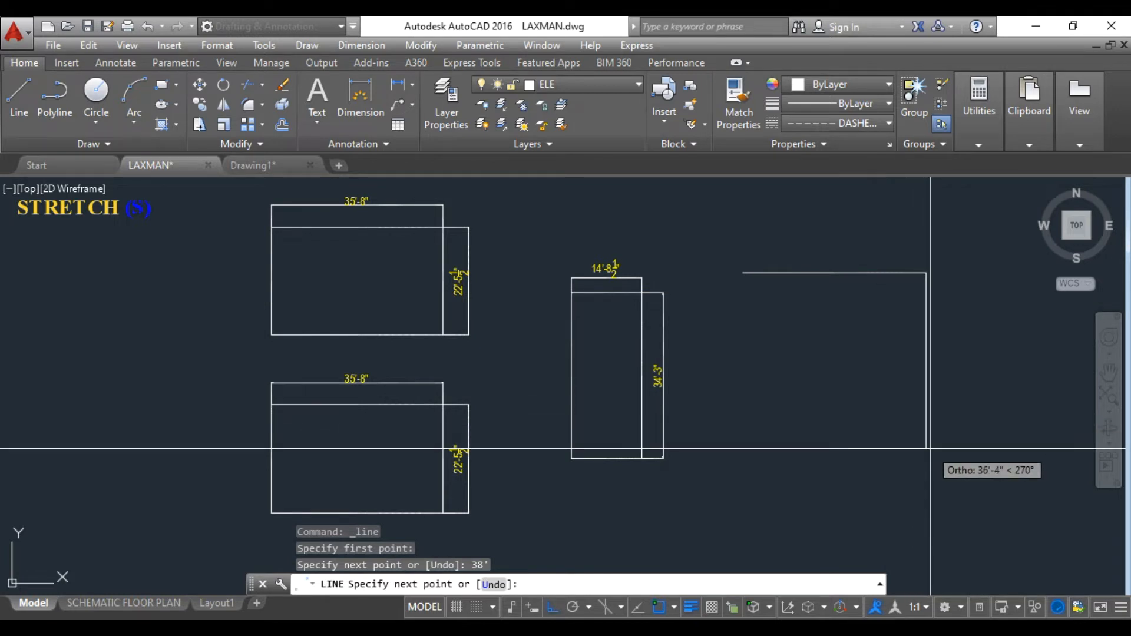
key(Escape)
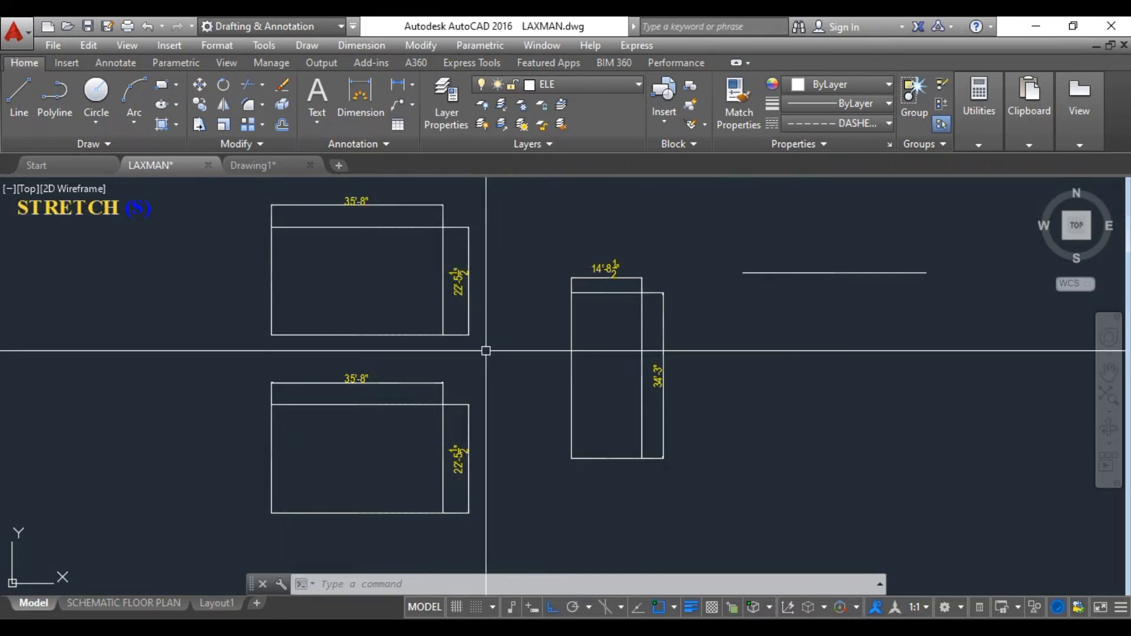
Try to stretch the upper rectangle by picking its polyline as a single object and setting a base point beside it.
text(s)
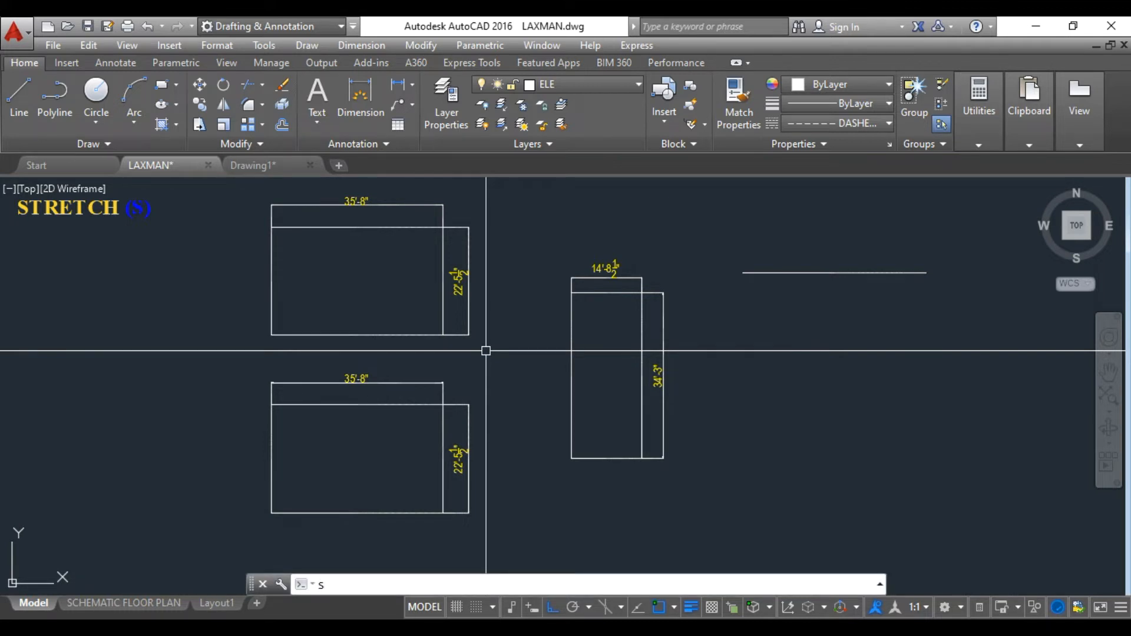
key(Return)
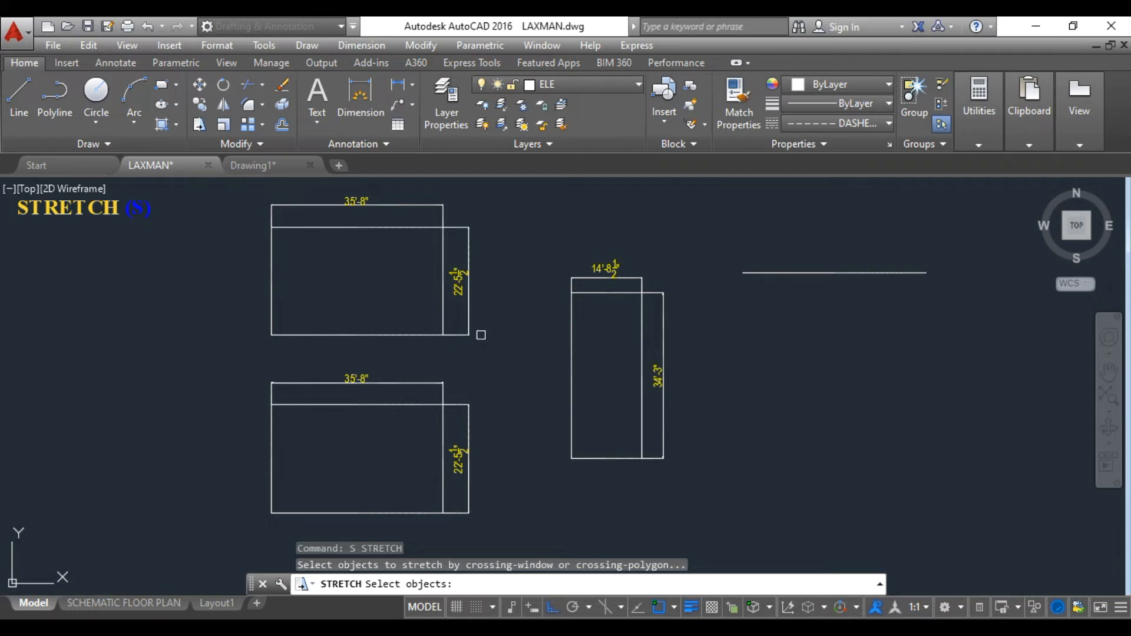
click(443, 306)
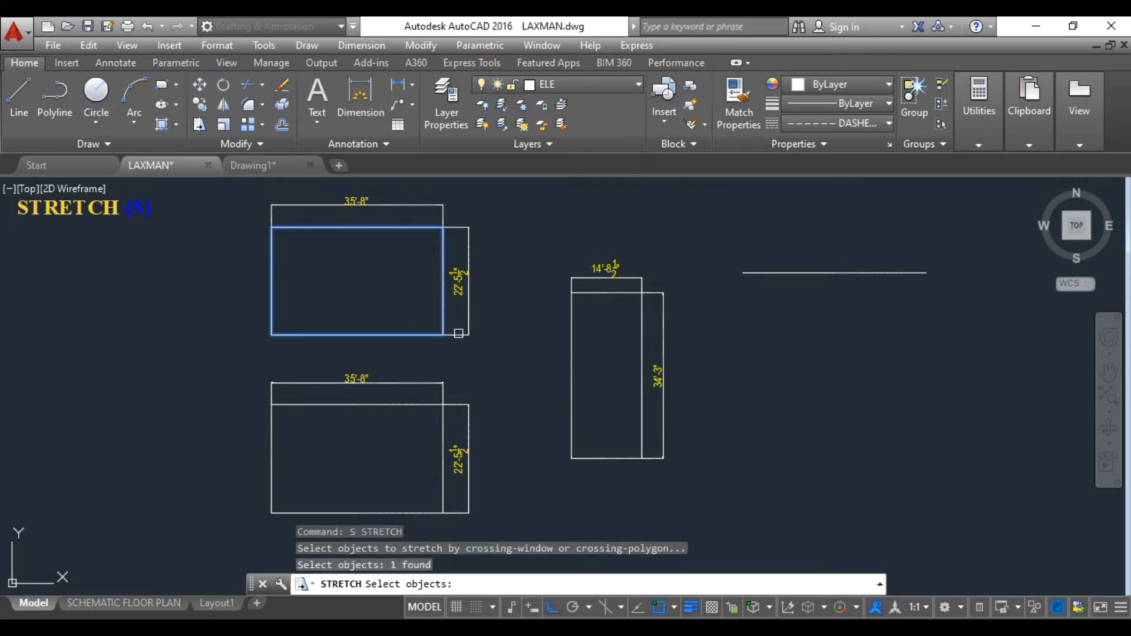
key(Return)
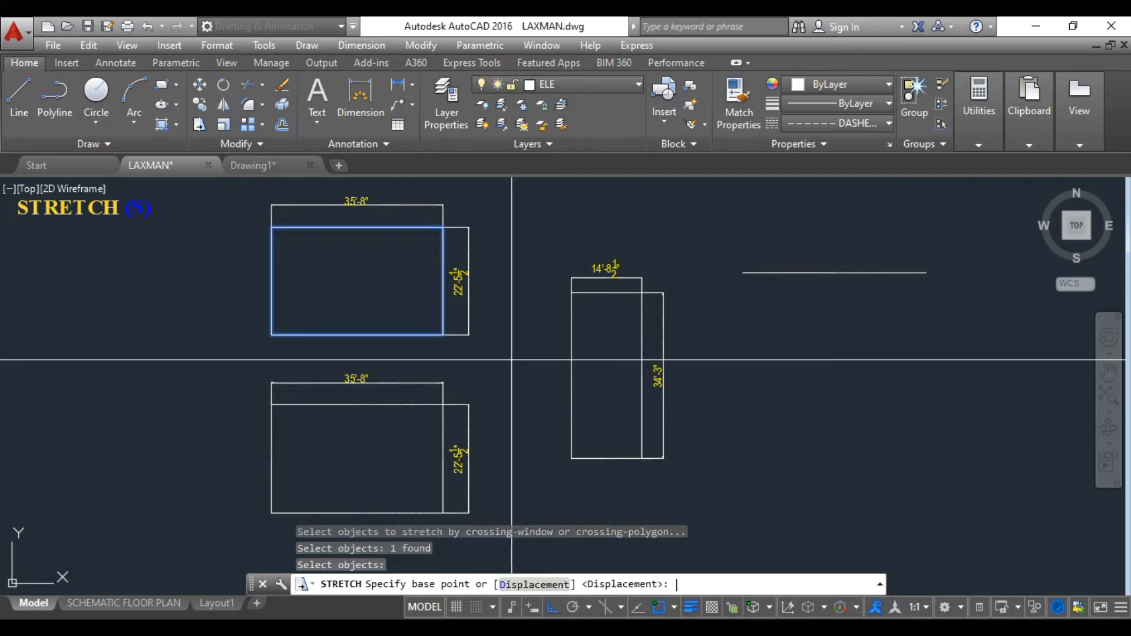
click(469, 281)
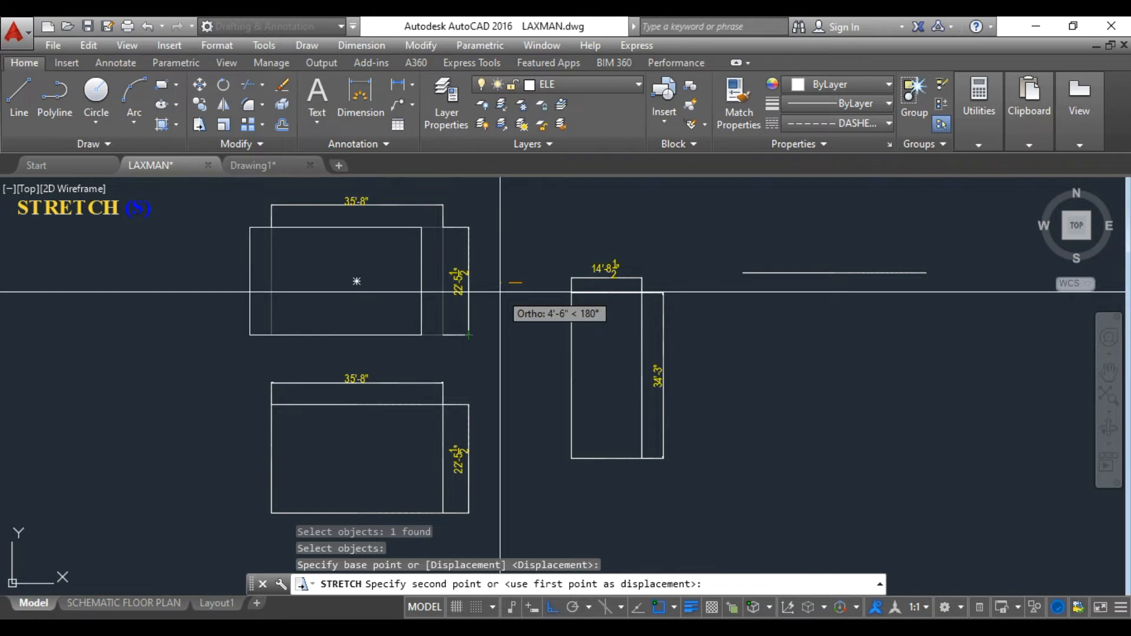
key(Escape)
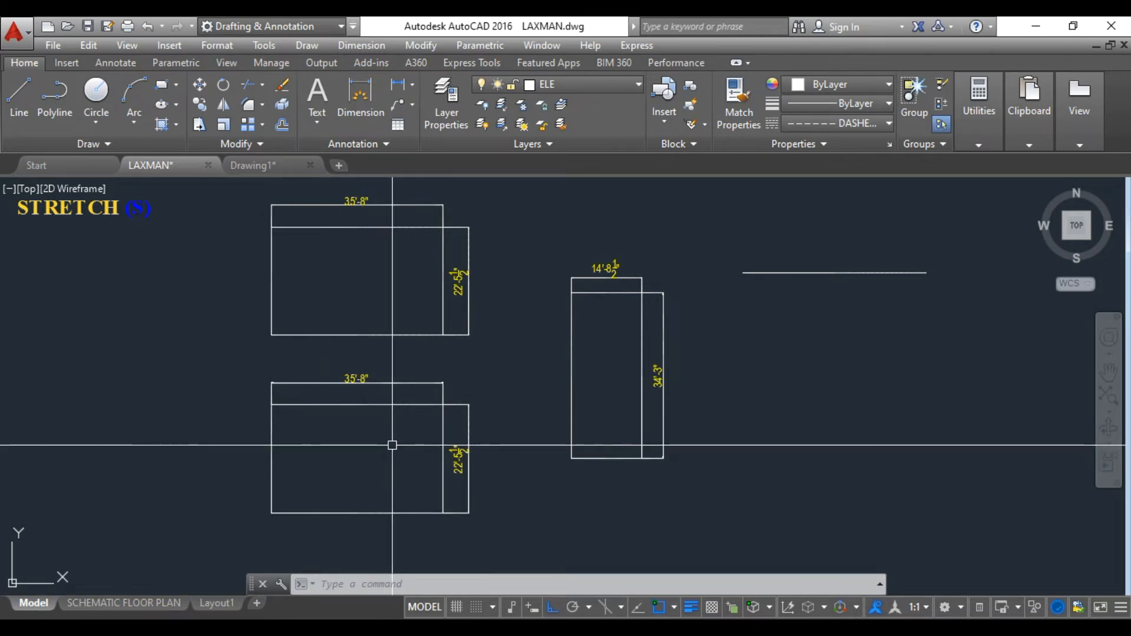
Try to stretch the lower rectangle by picking only its right vertical line and a base point beside it.
text(s)
key(Return)
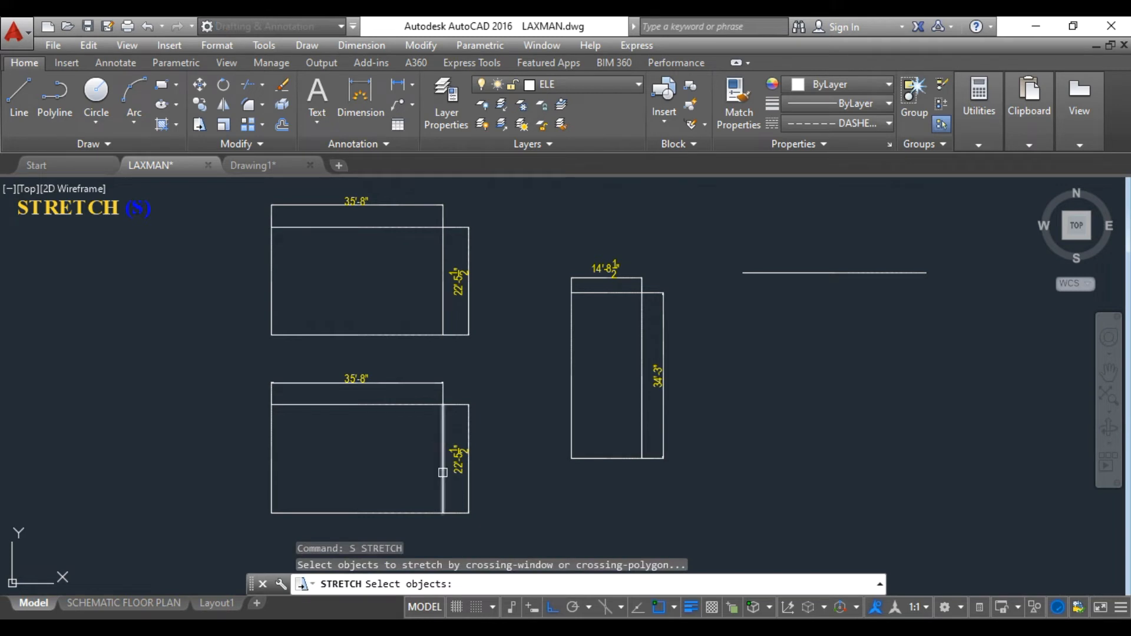
click(444, 469)
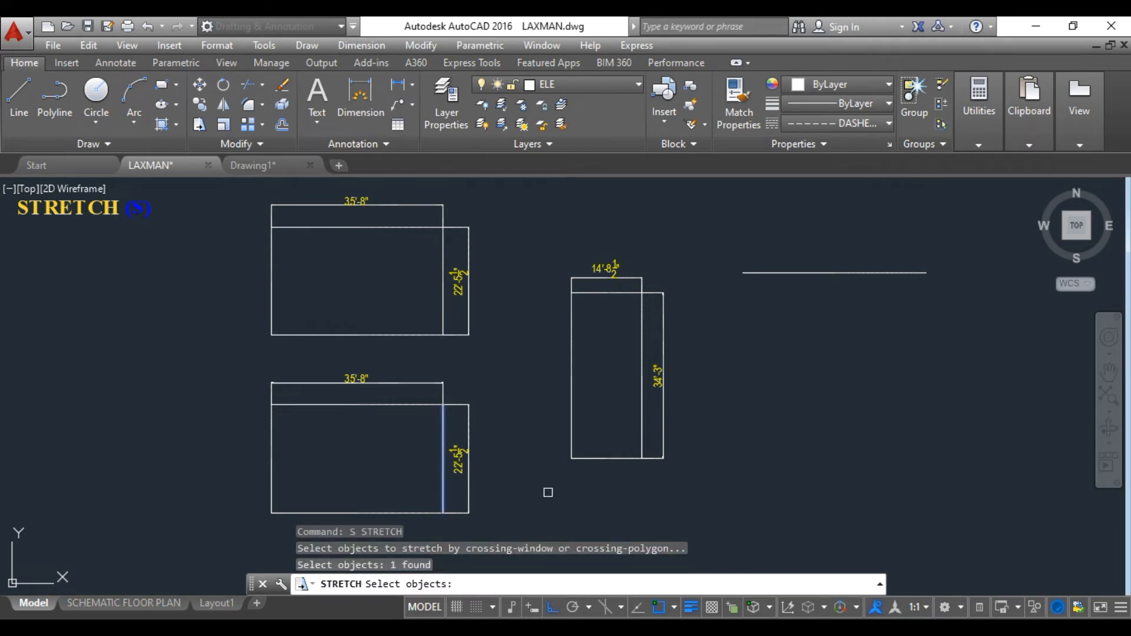
key(Return)
click(525, 457)
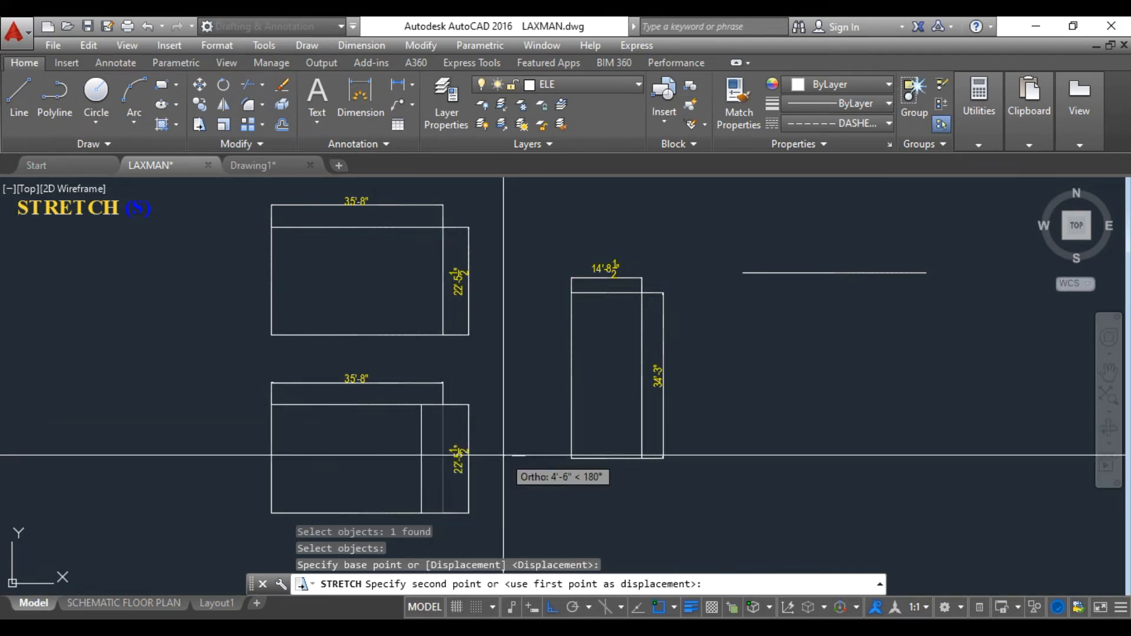
key(Escape)
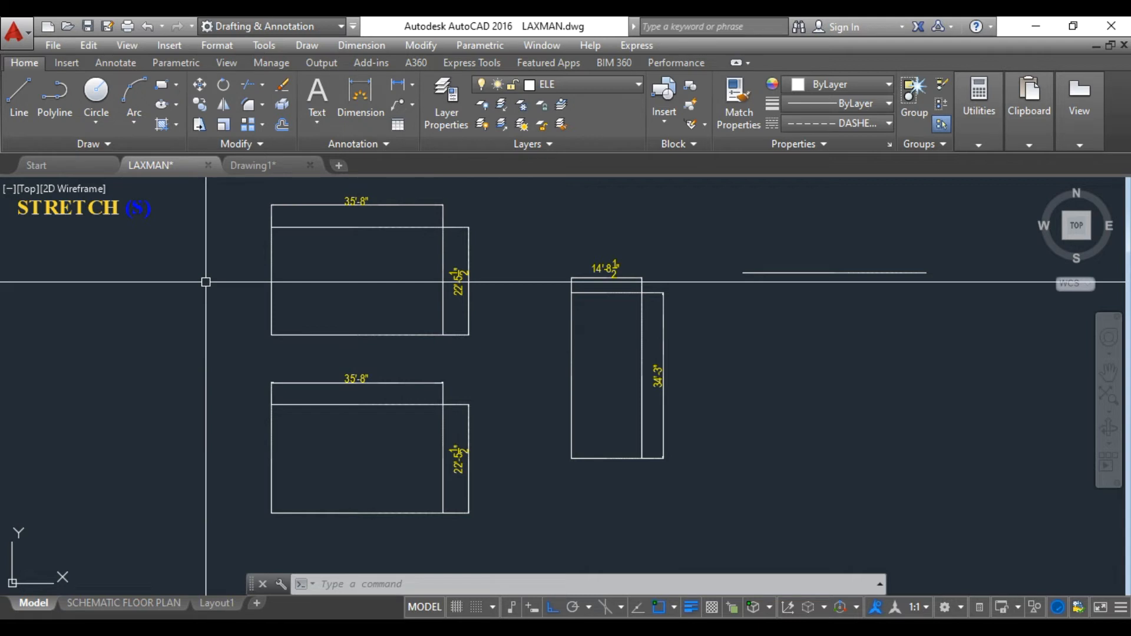
Stretch the right side of the lower rectangle 8 inches to the left, including both dimensions in a crossing window.
text(s)
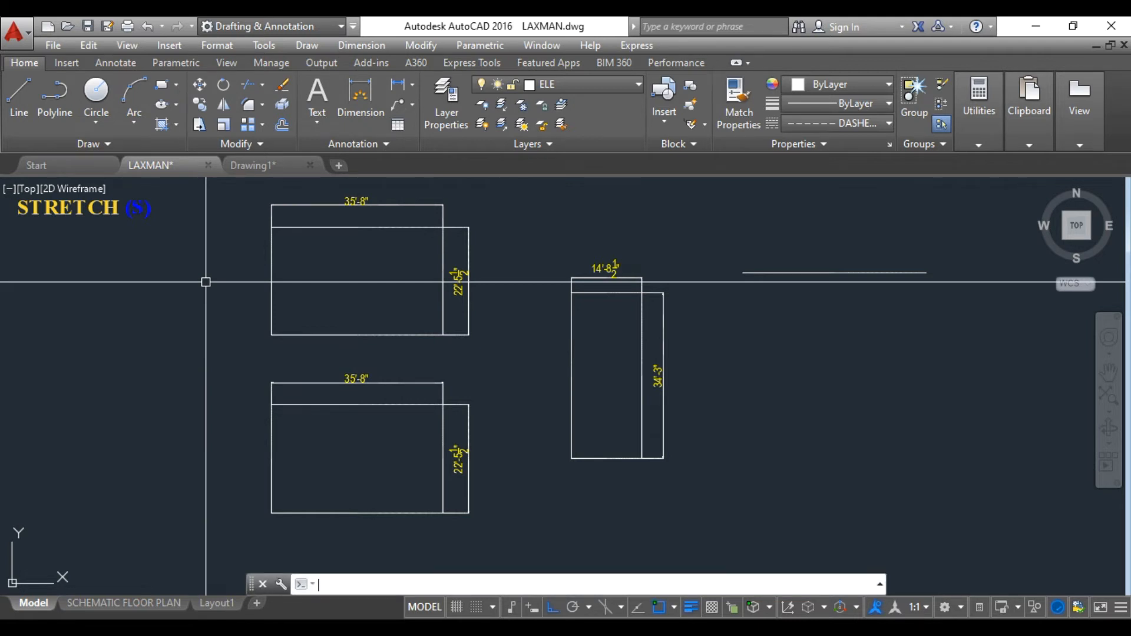
key(Return)
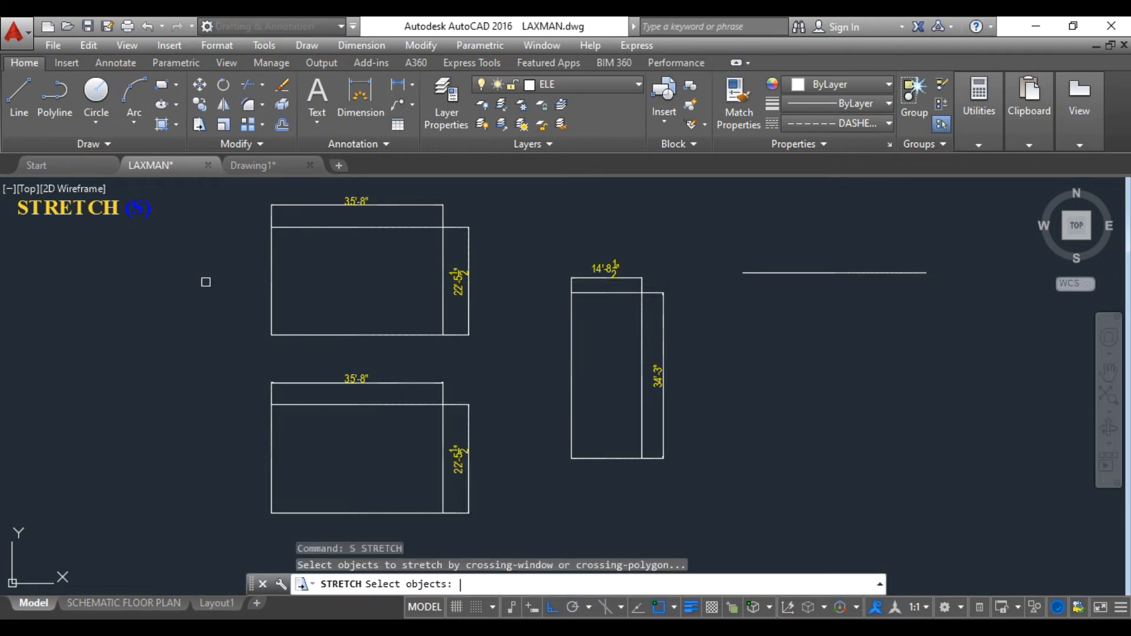
click(503, 535)
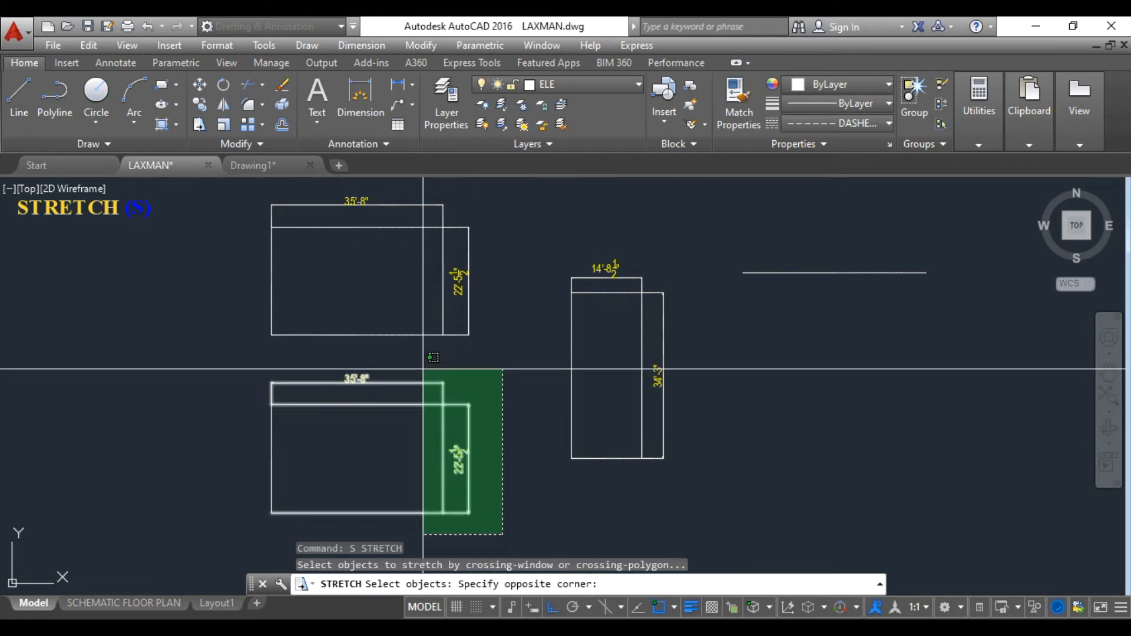
click(423, 369)
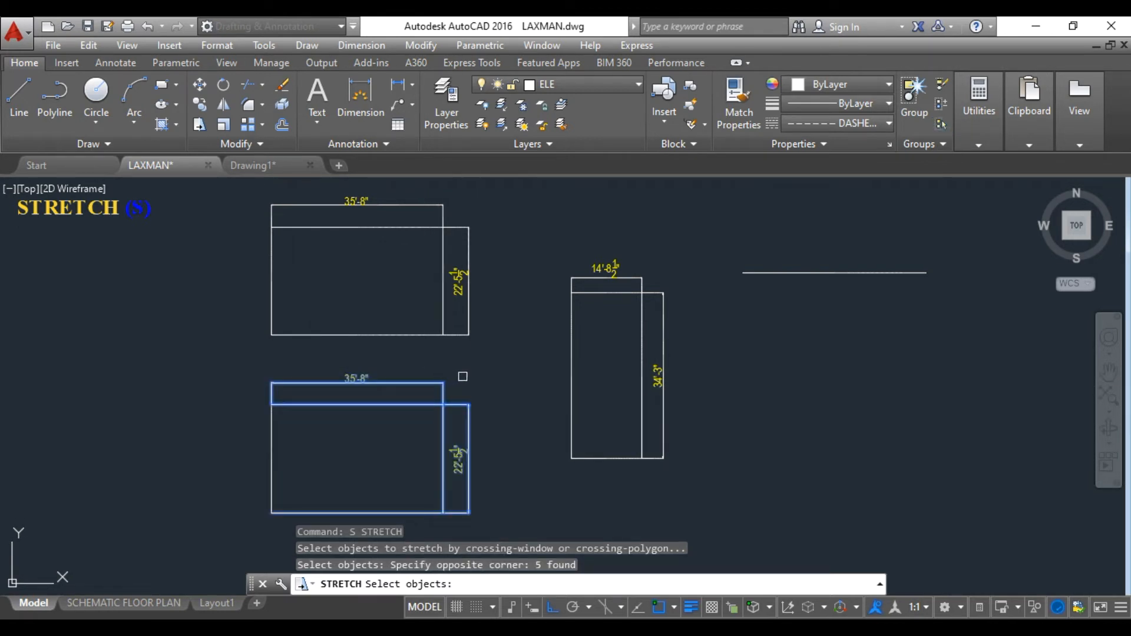
key(Return)
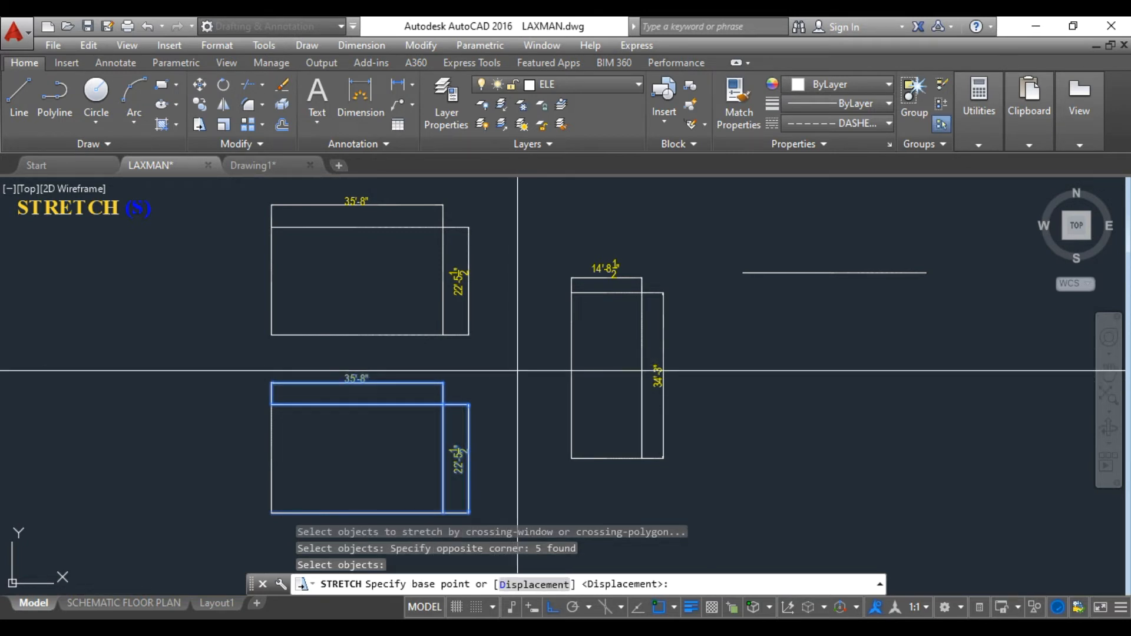
click(510, 371)
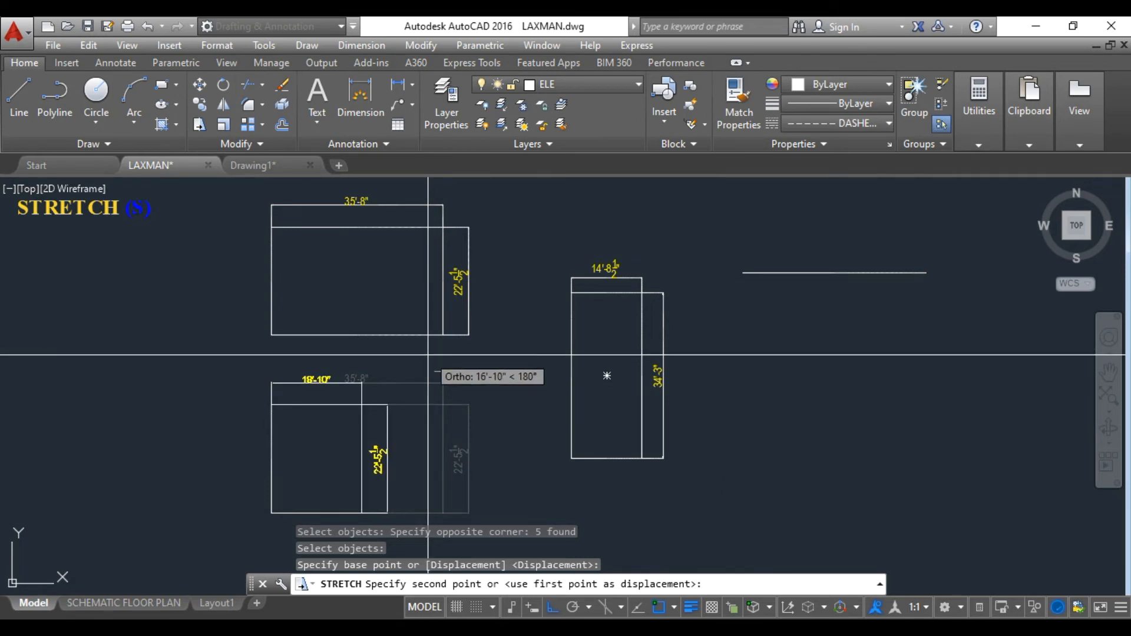
text(8)
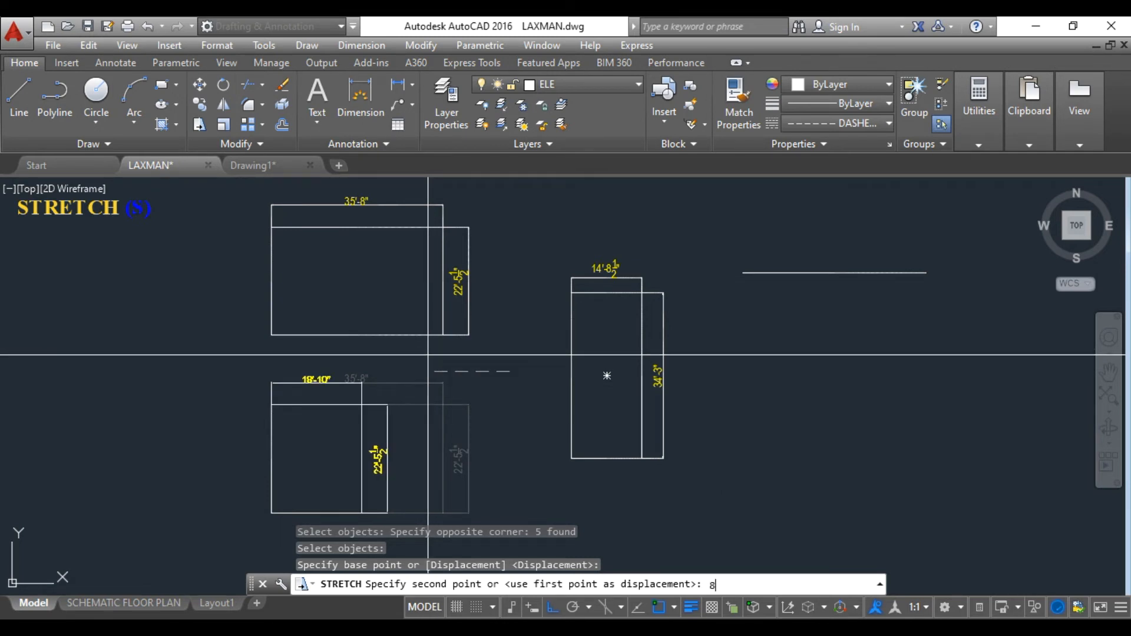
key(Return)
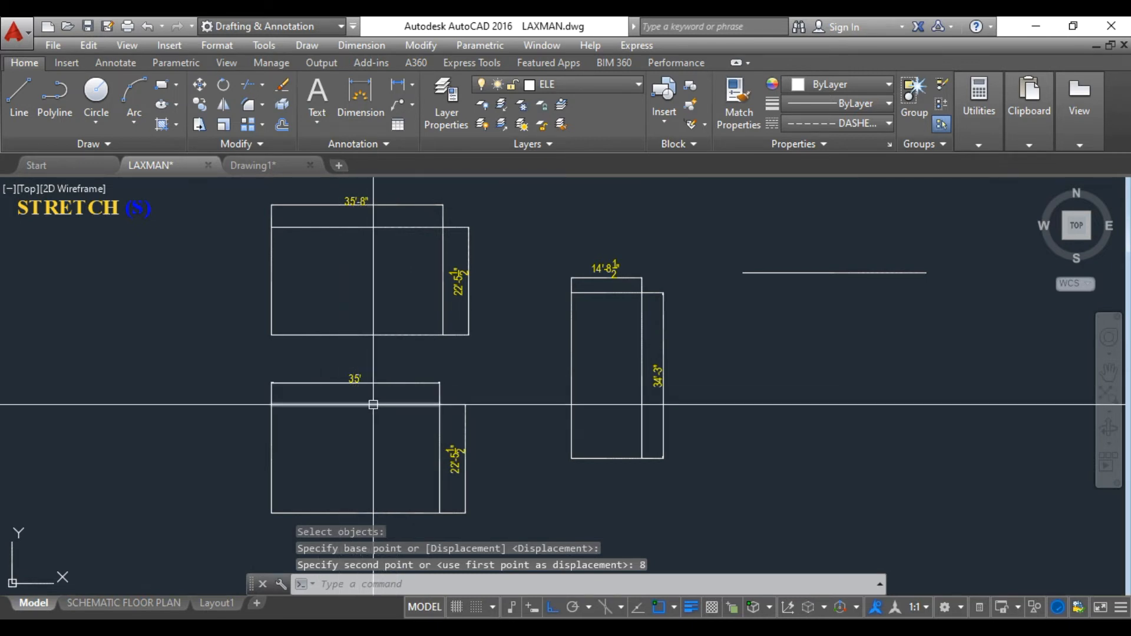
Inspect the lower rectangle's top, right and bottom edges as individual objects, then clear the selection.
click(356, 404)
click(439, 457)
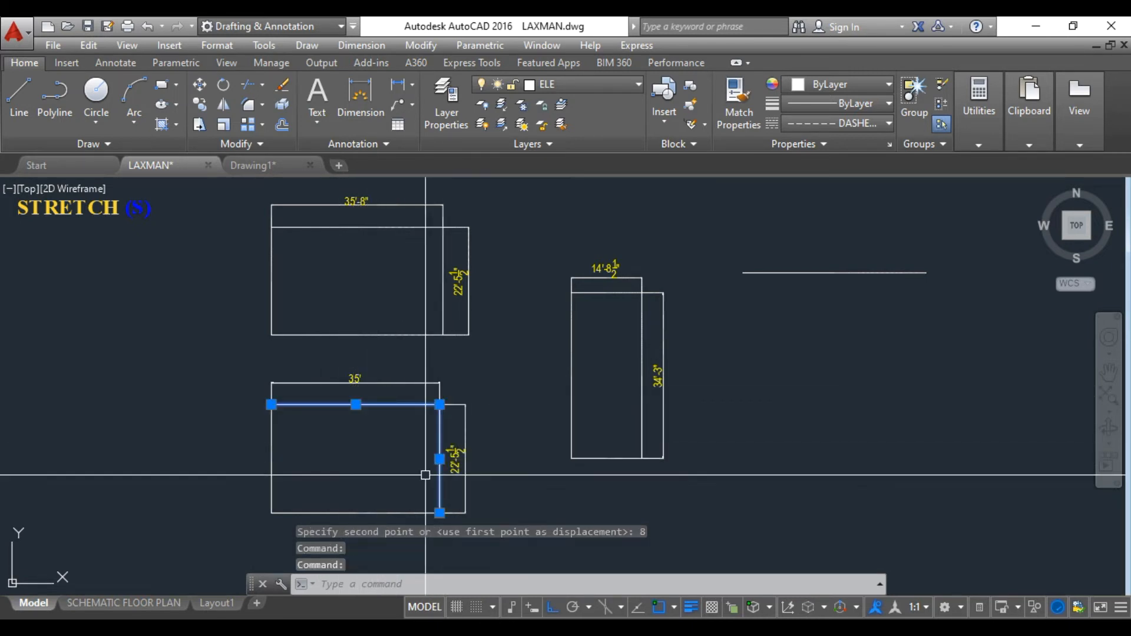
click(346, 512)
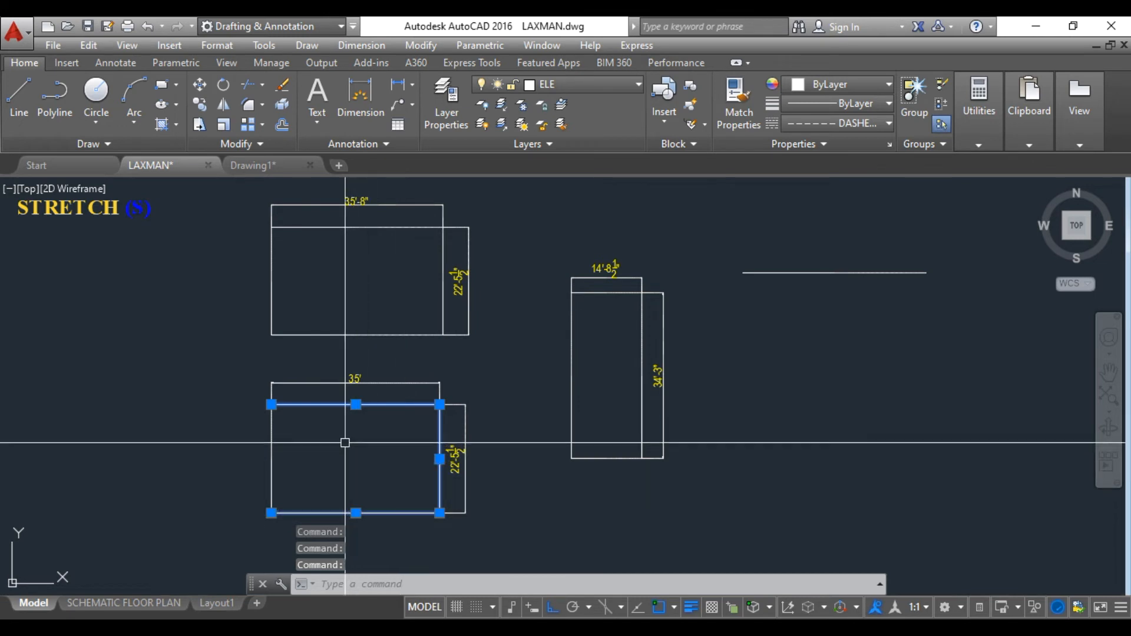
key(Escape)
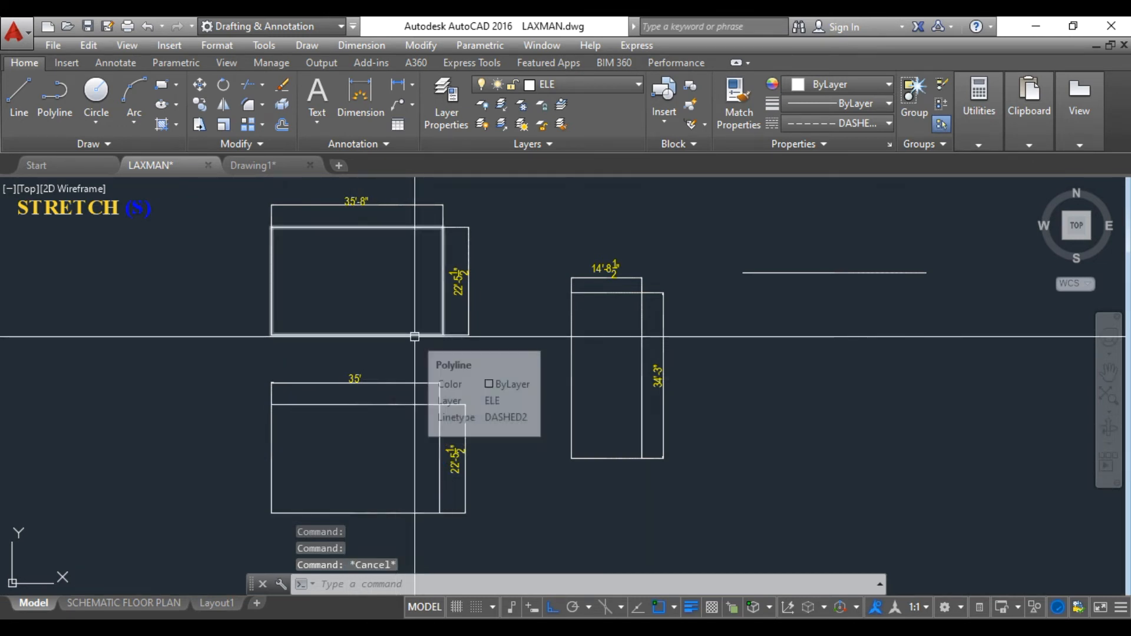
Stretch the right side of the upper-left rectangle about 13'-7" to the left, including both dimensions in a crossing window.
text(s)
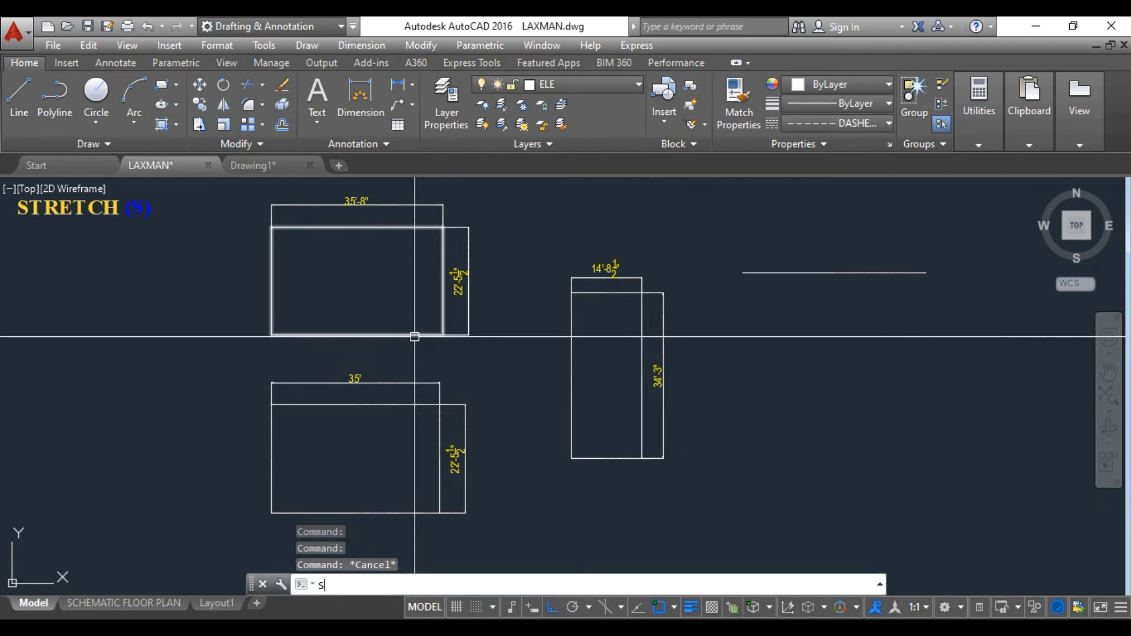
key(Return)
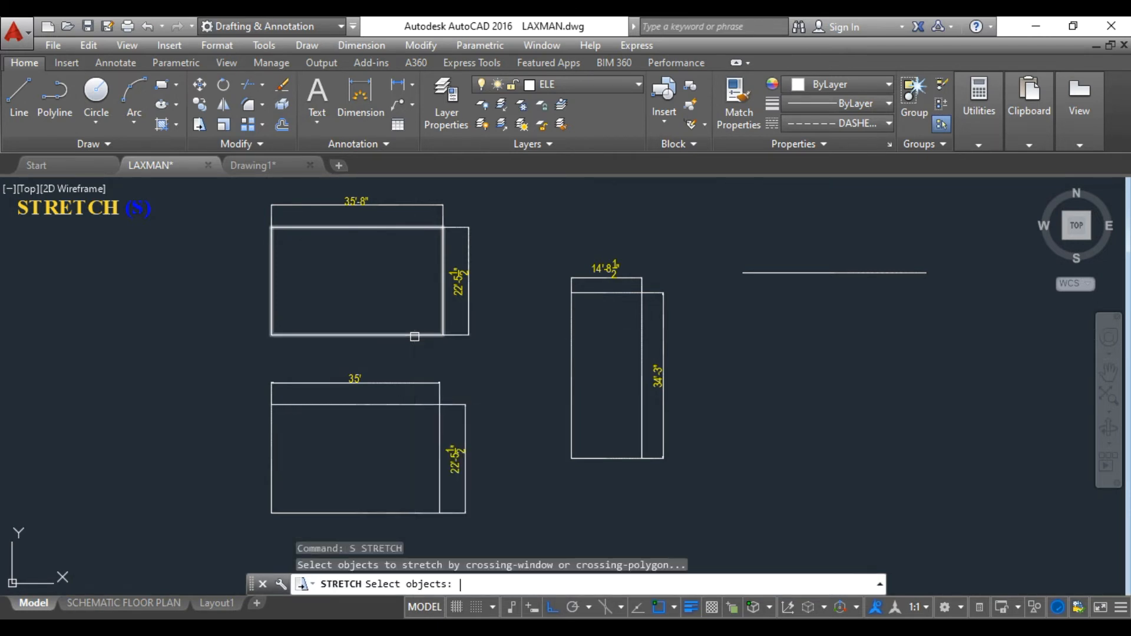
click(504, 352)
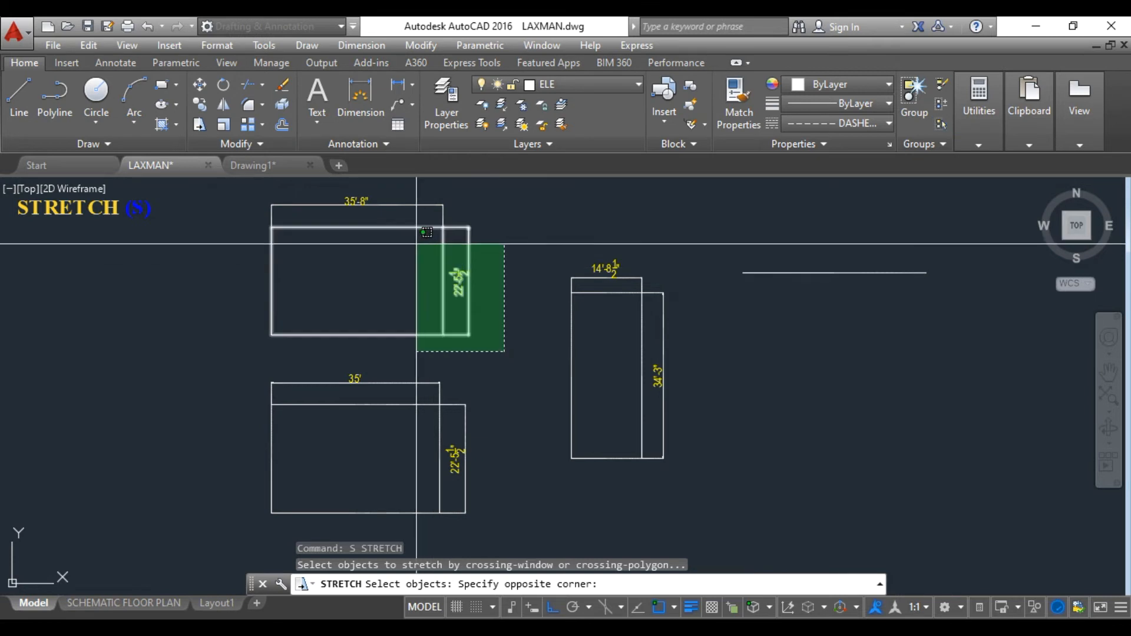
click(410, 196)
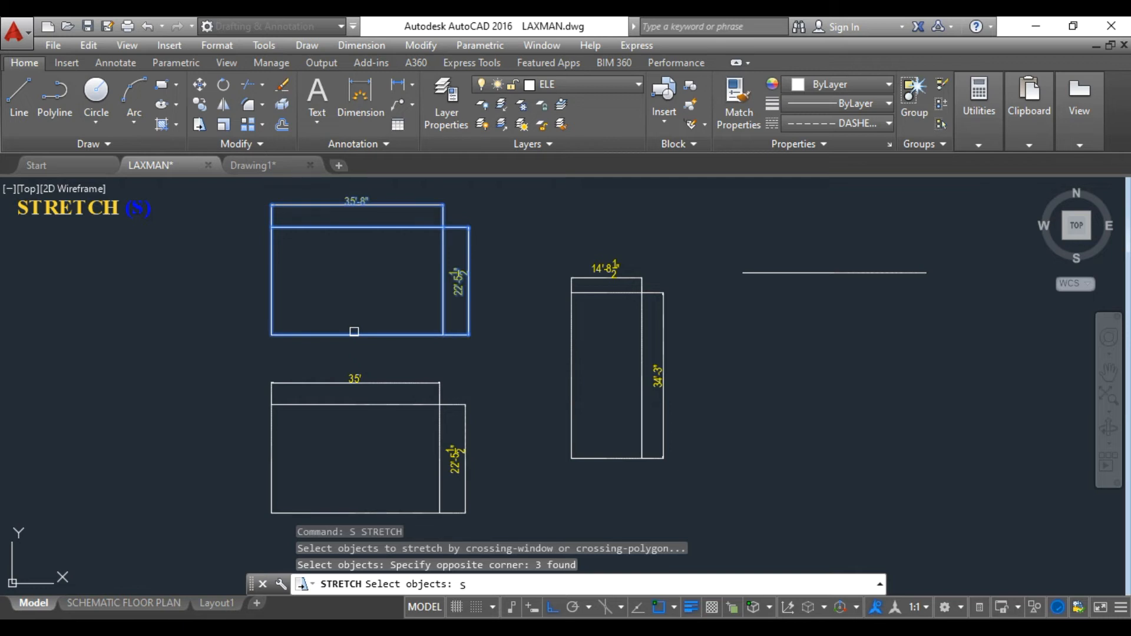
key(Return)
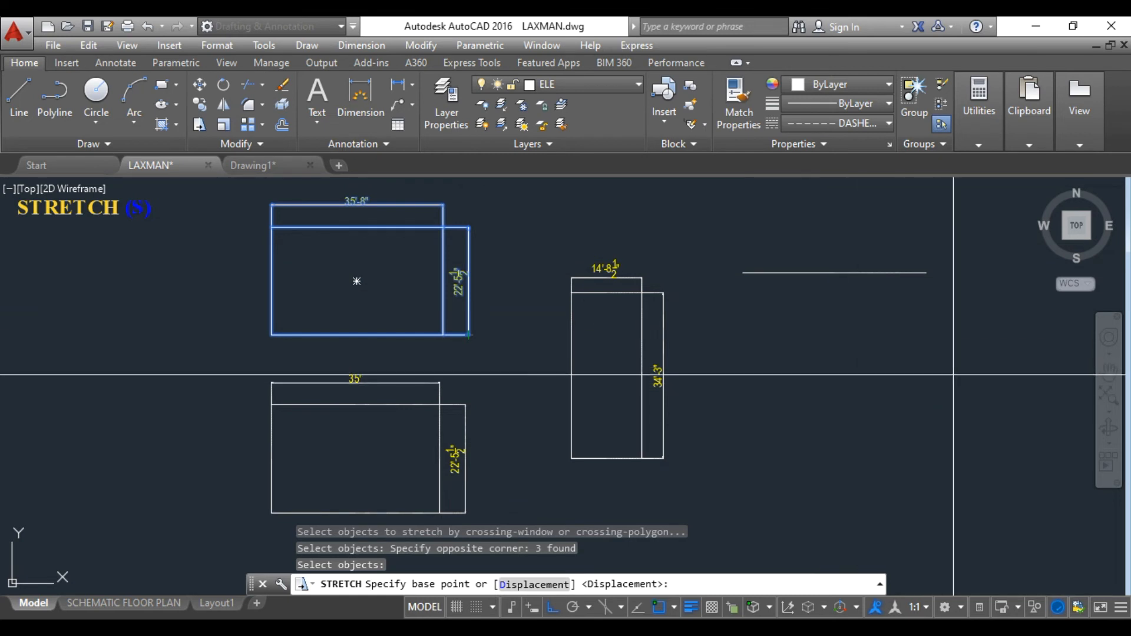
click(955, 380)
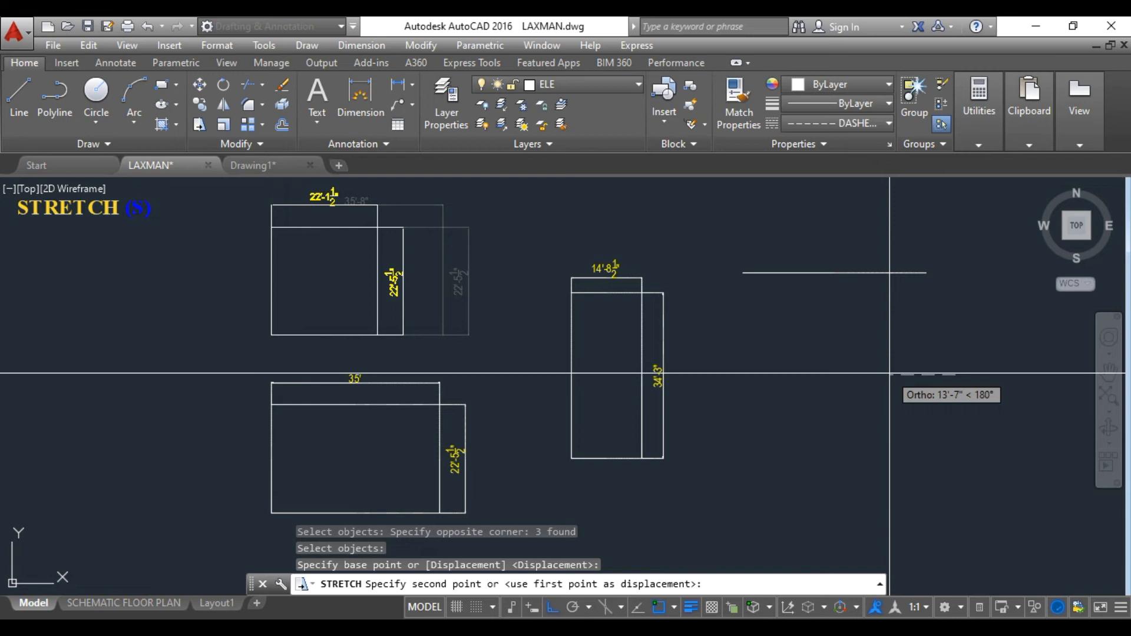
click(890, 374)
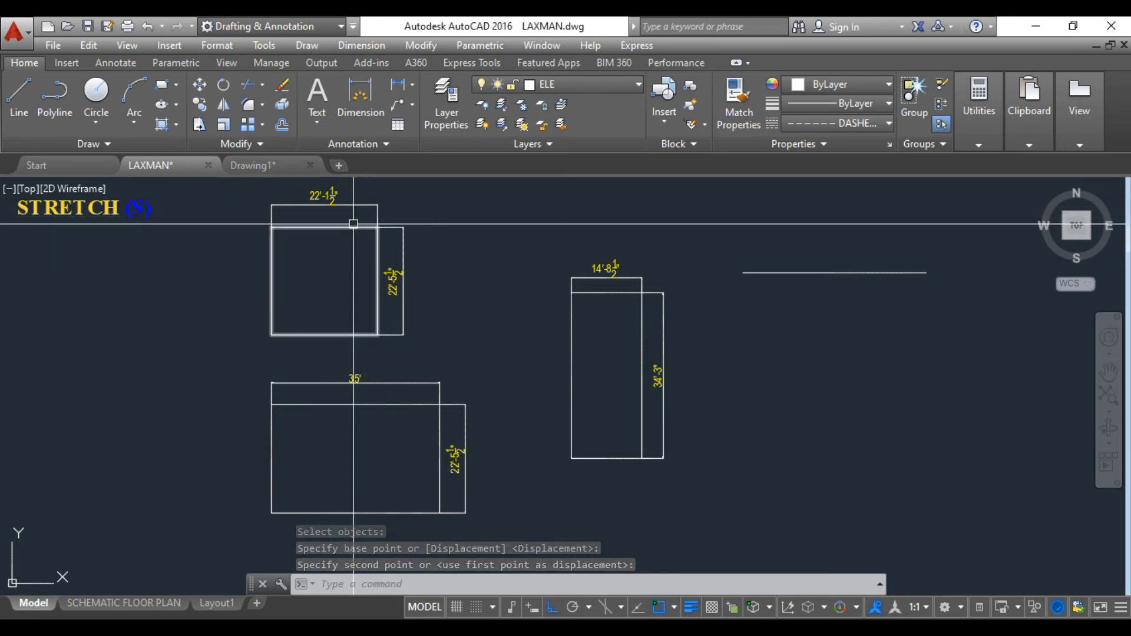
Delete the loose horizontal line to the right of the rectangles using a crossing selection.
click(874, 320)
click(781, 242)
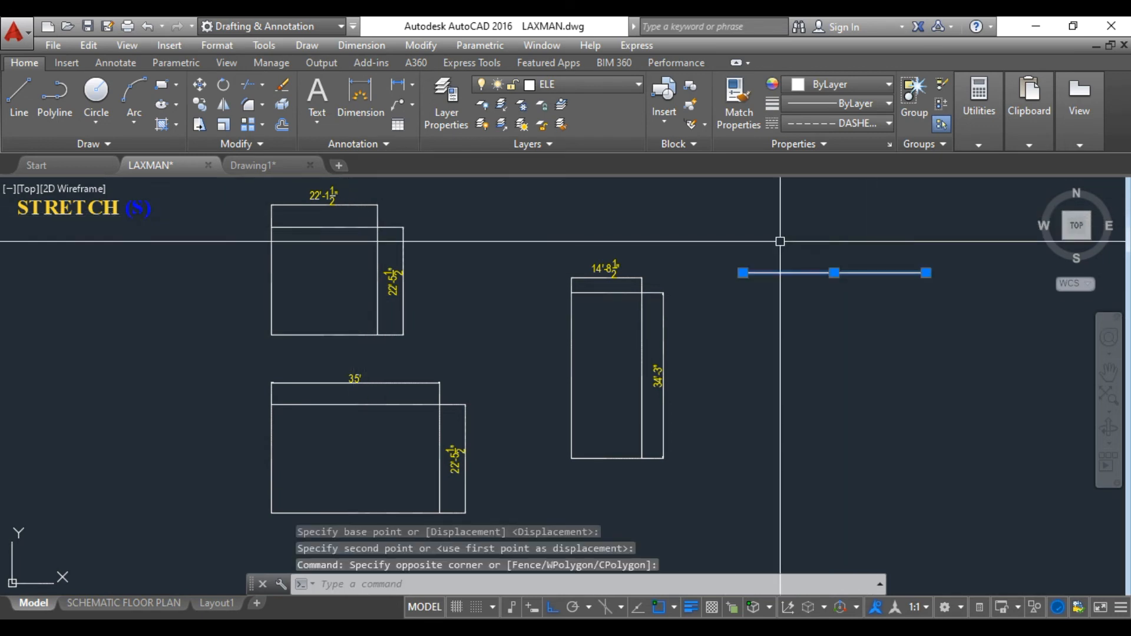
key(Delete)
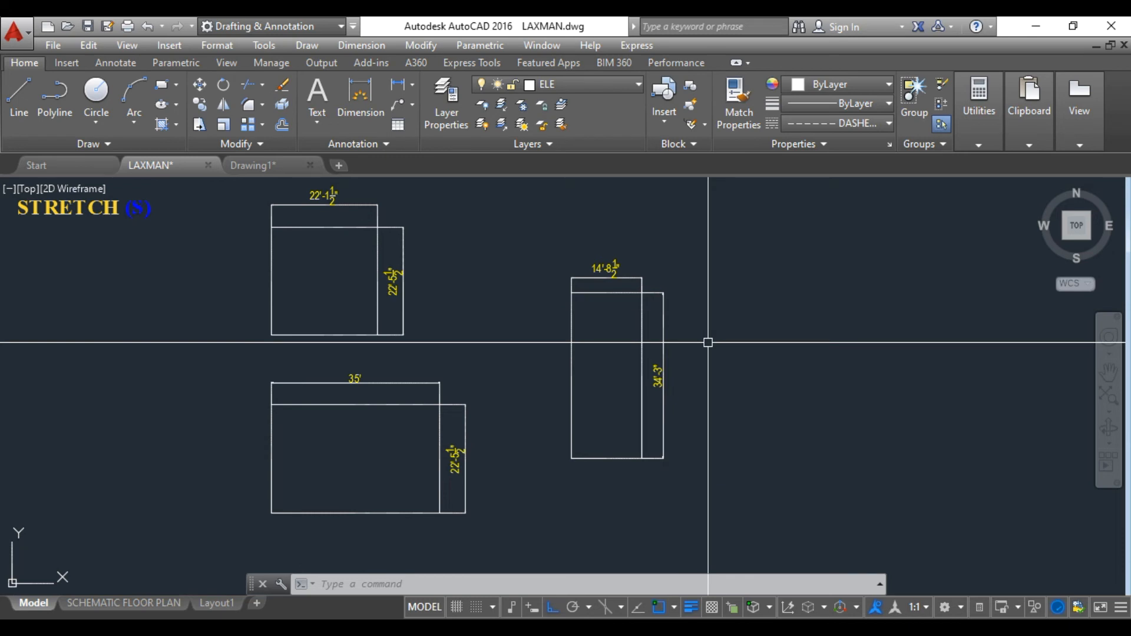
text(s)
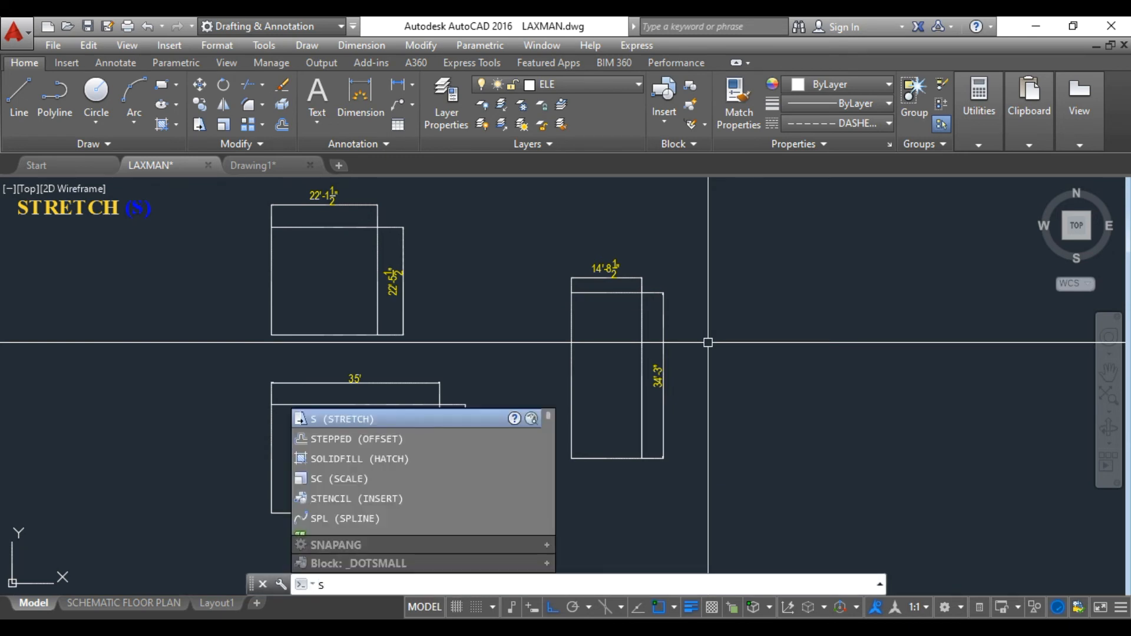
key(Return)
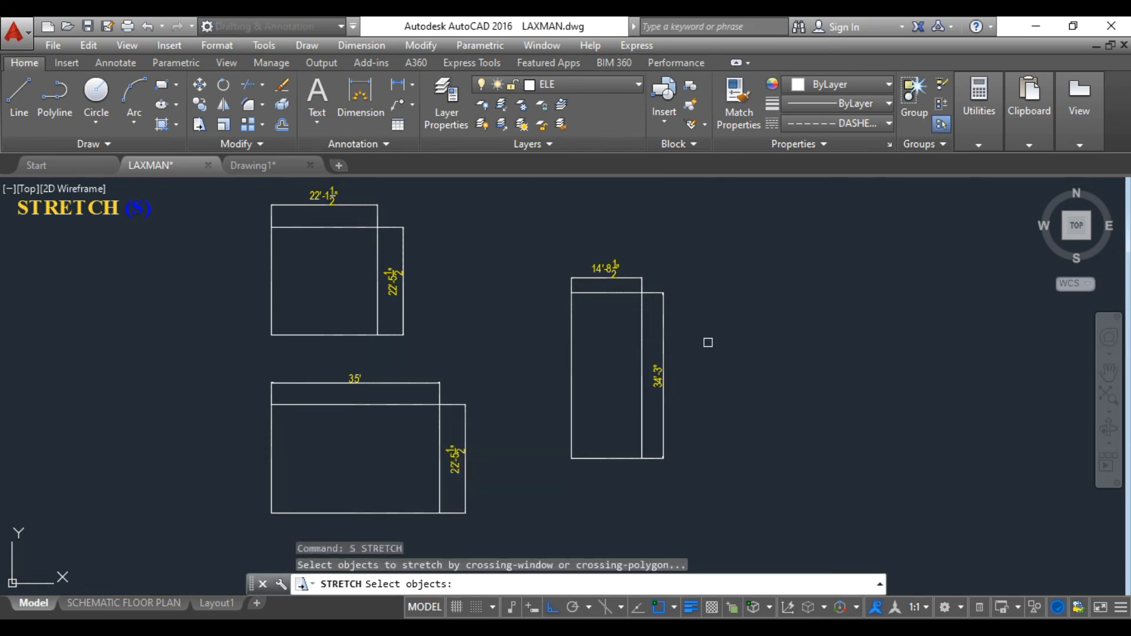
click(714, 332)
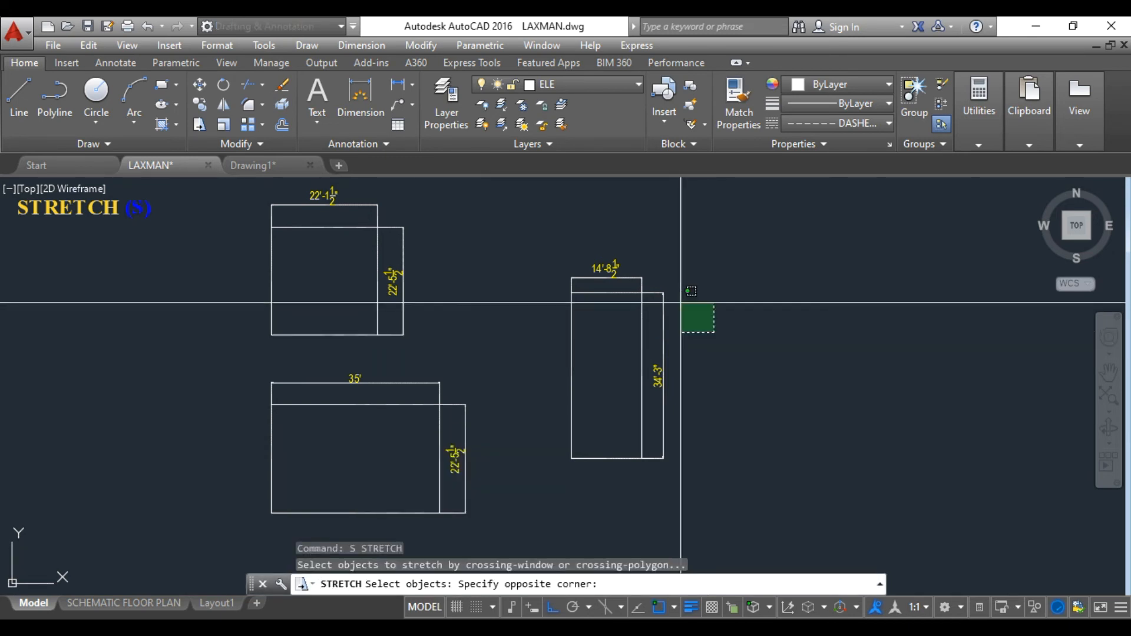
click(521, 252)
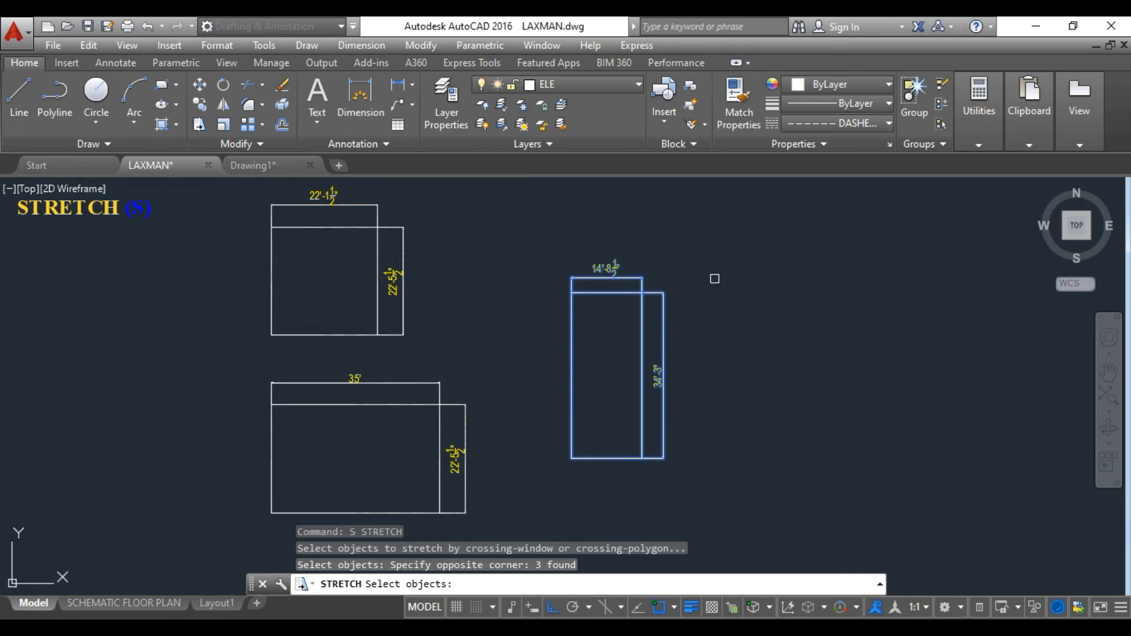
key(Return)
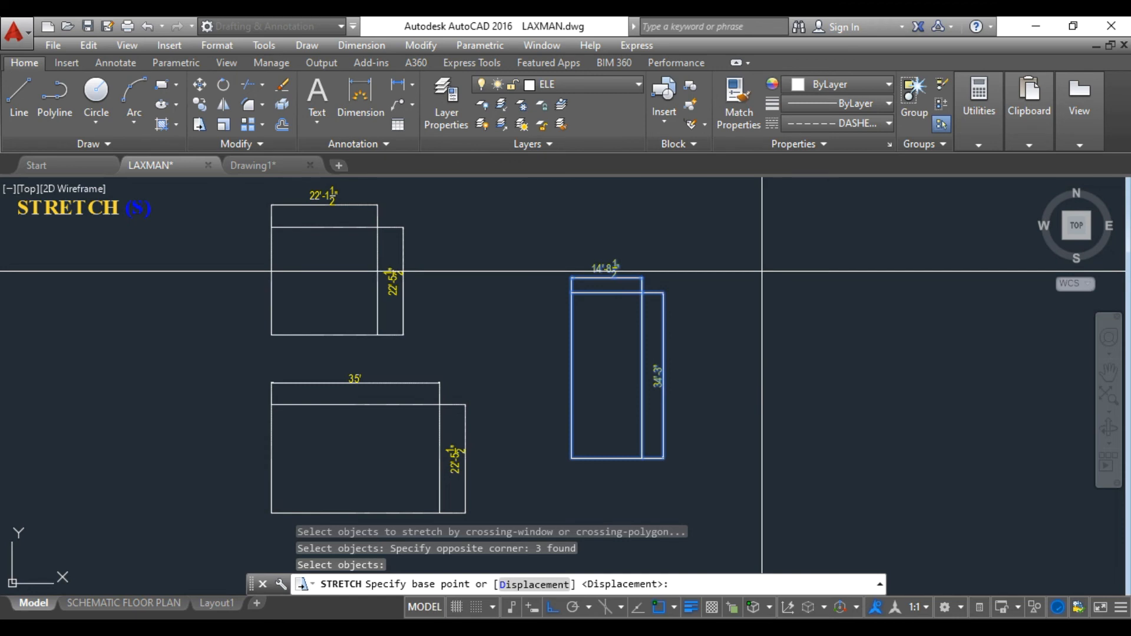
click(762, 271)
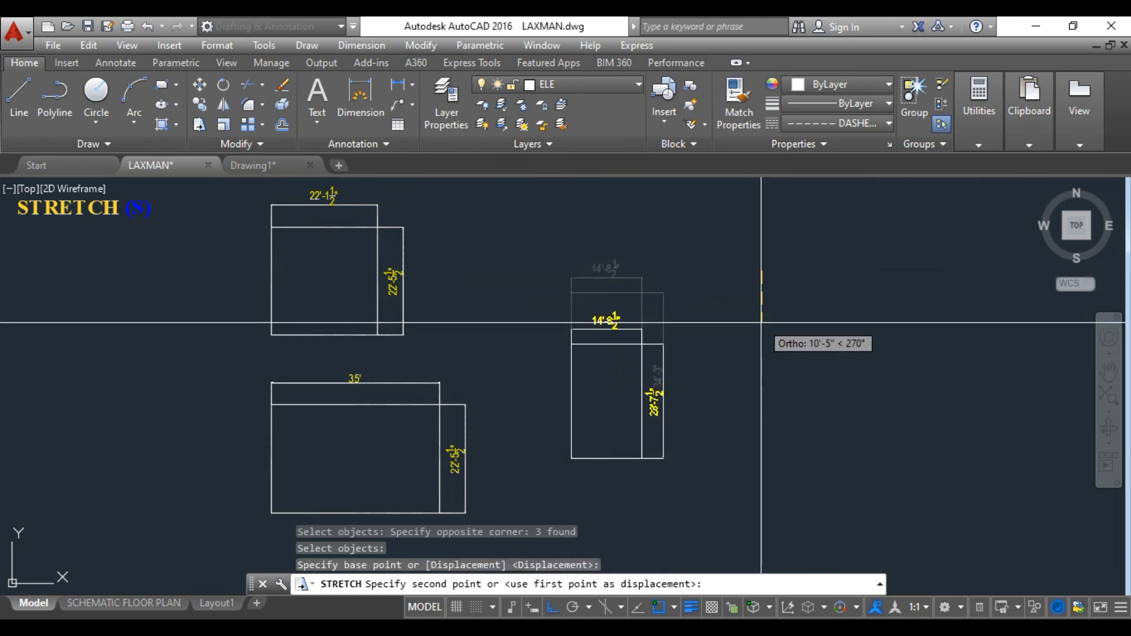
key(Escape)
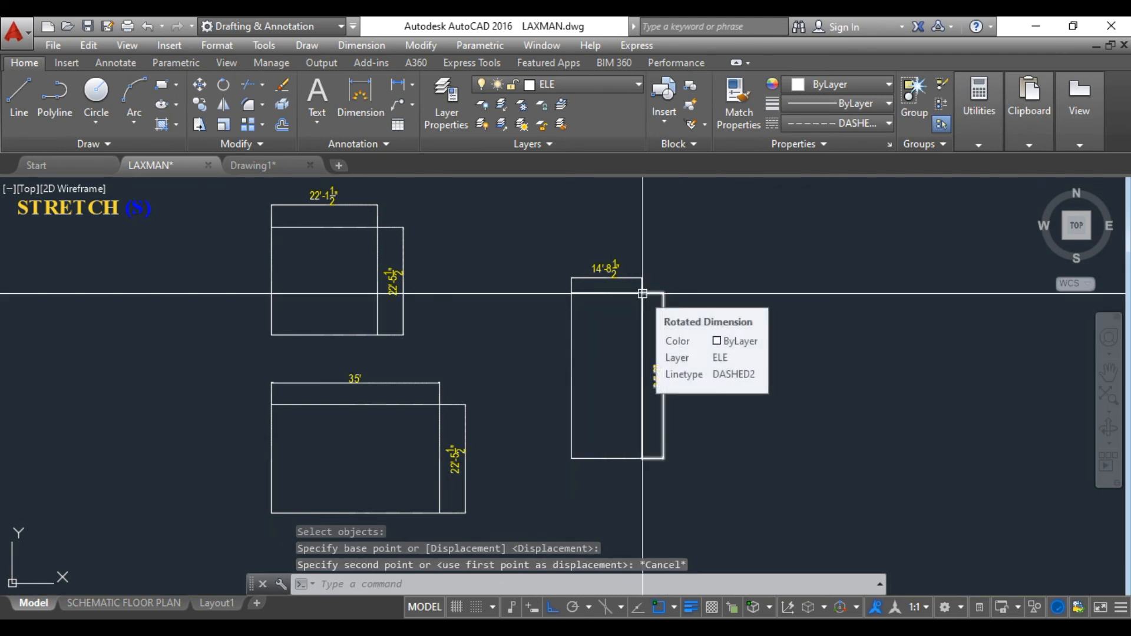
Stretch the tall rectangle's top edge and both dimensions down from its top-right corner to a height of about 27'-4 1/2".
text(s)
key(Return)
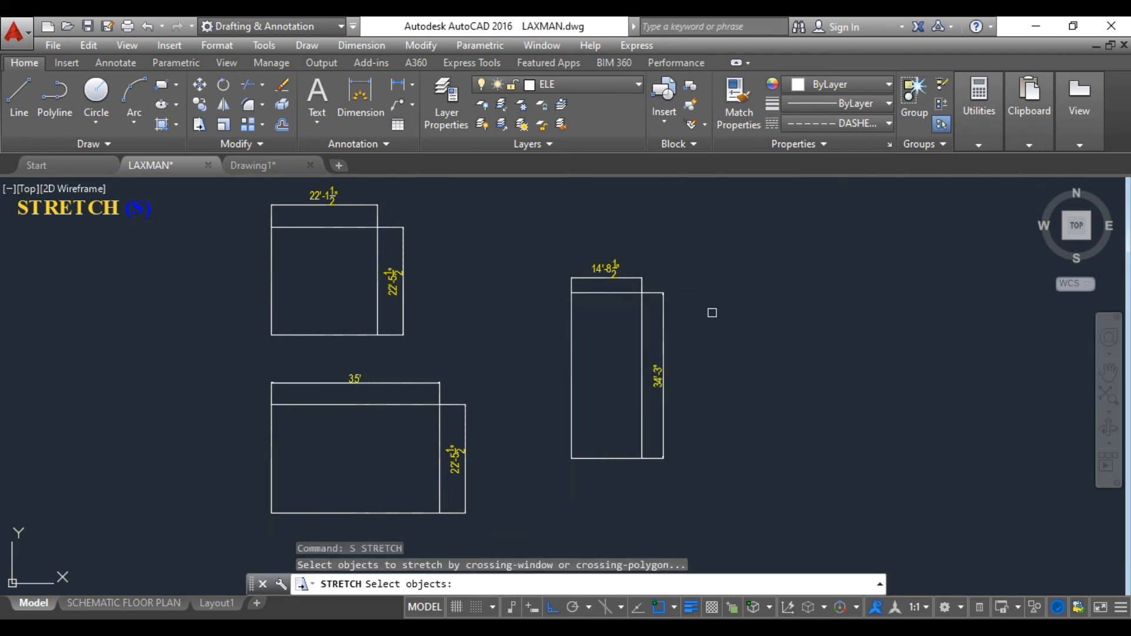
click(744, 321)
click(535, 244)
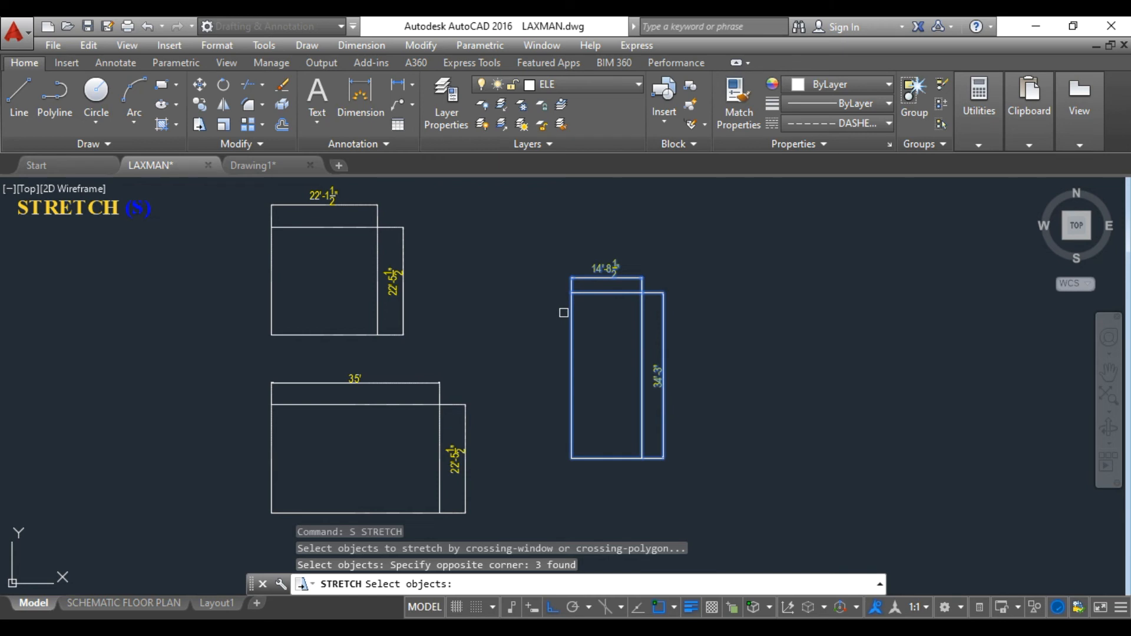
key(Return)
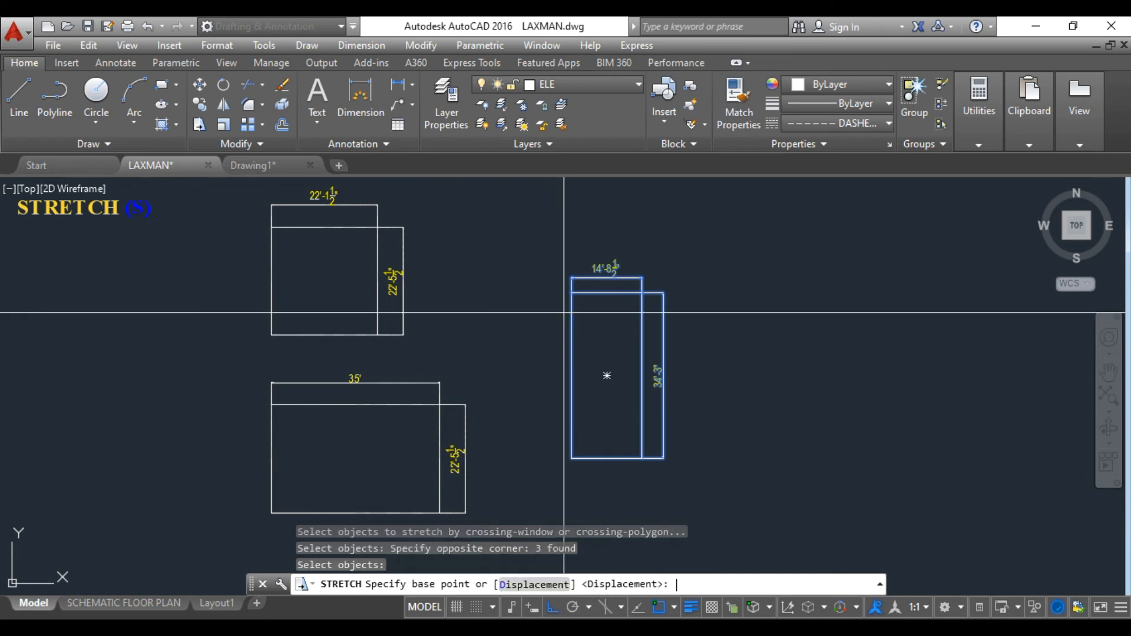
click(642, 293)
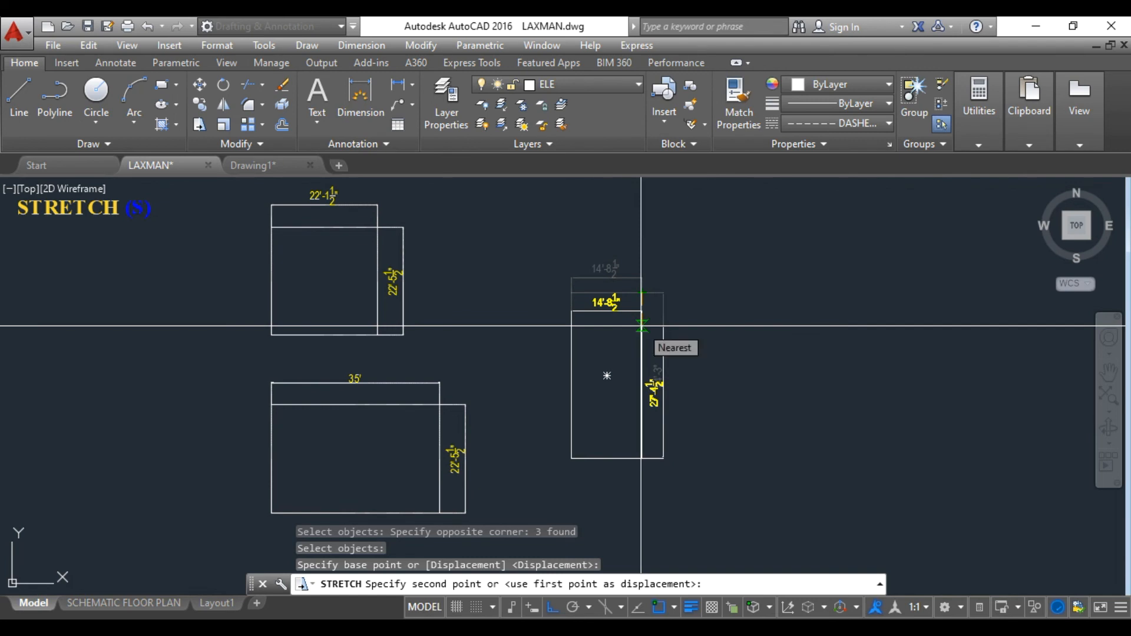
click(641, 326)
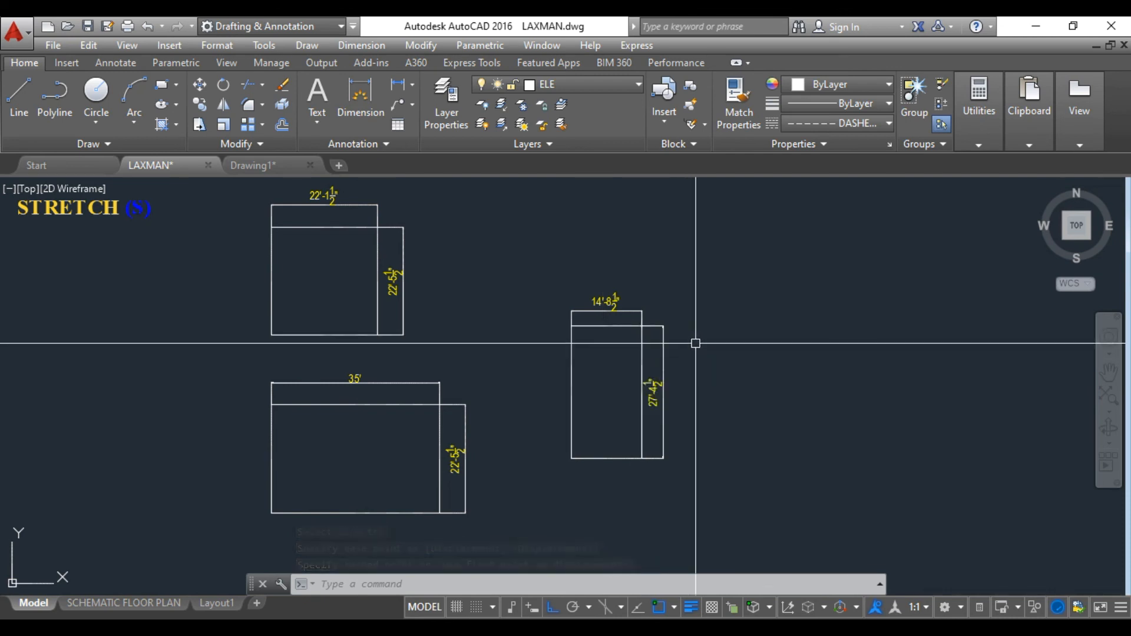
Stretch the tall rectangle's top edge and both dimensions straight up from the edge's midpoint to a height of about 45'-11".
text(s)
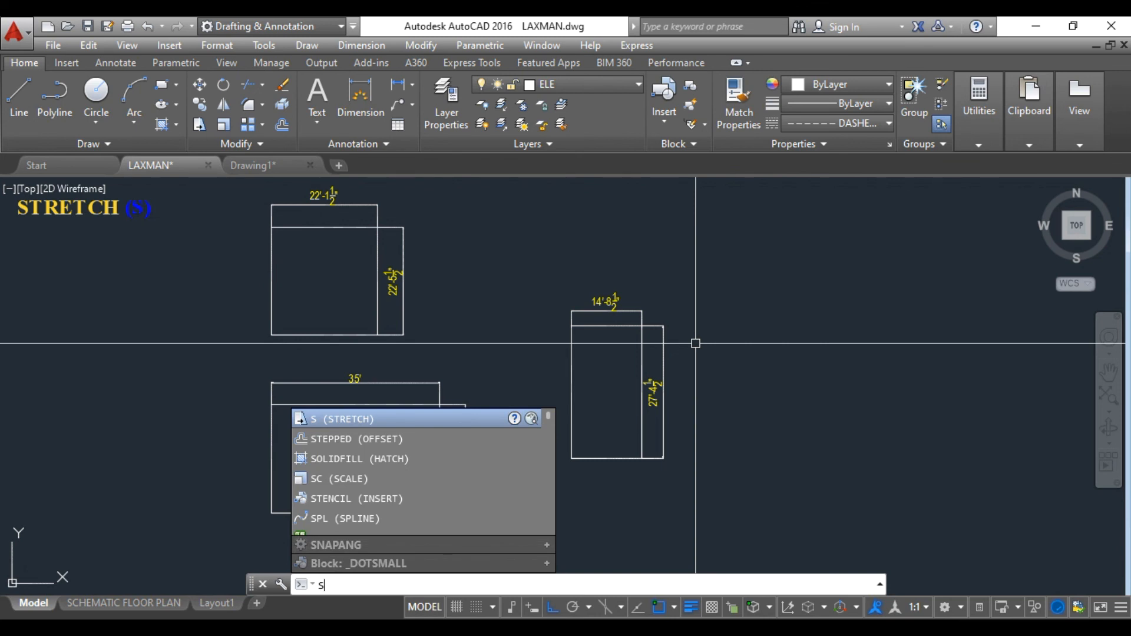
key(Return)
click(699, 347)
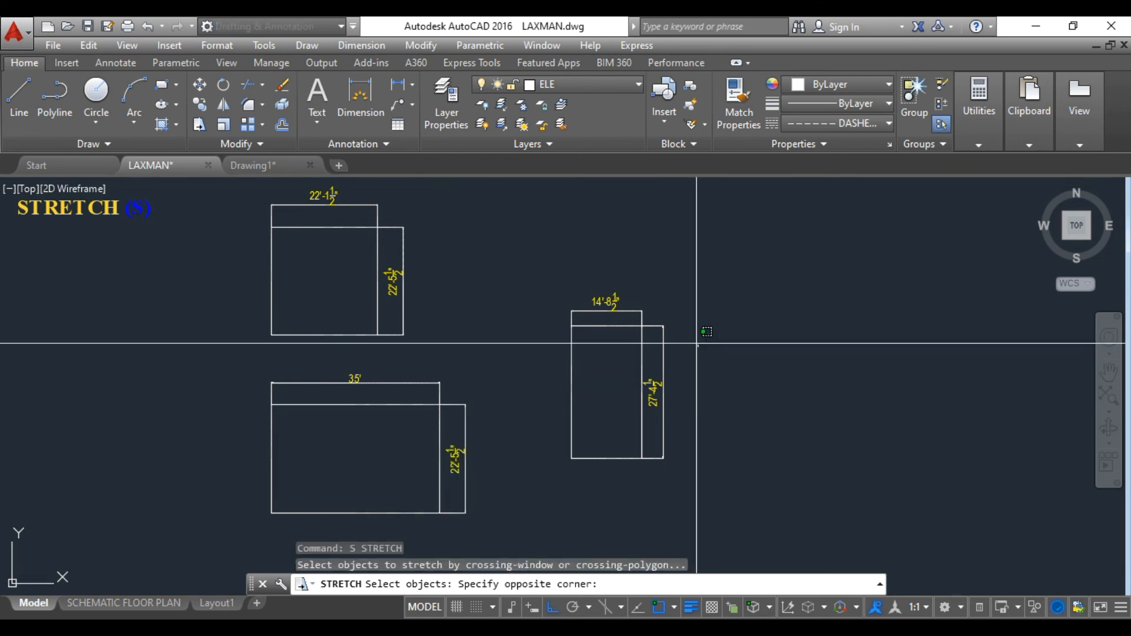
click(521, 272)
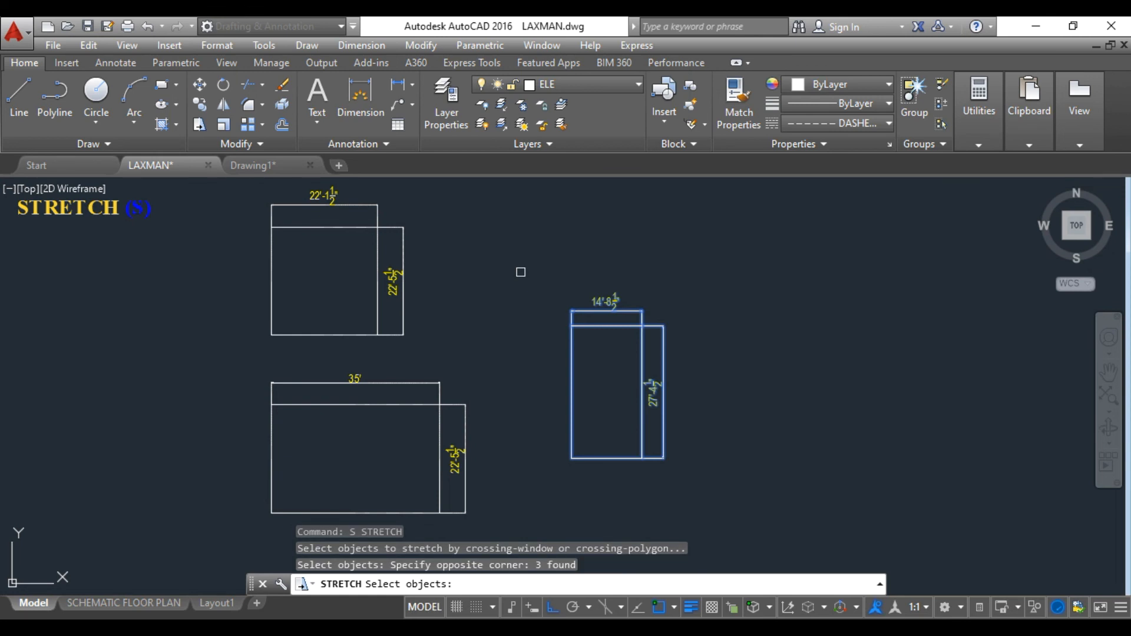
key(Return)
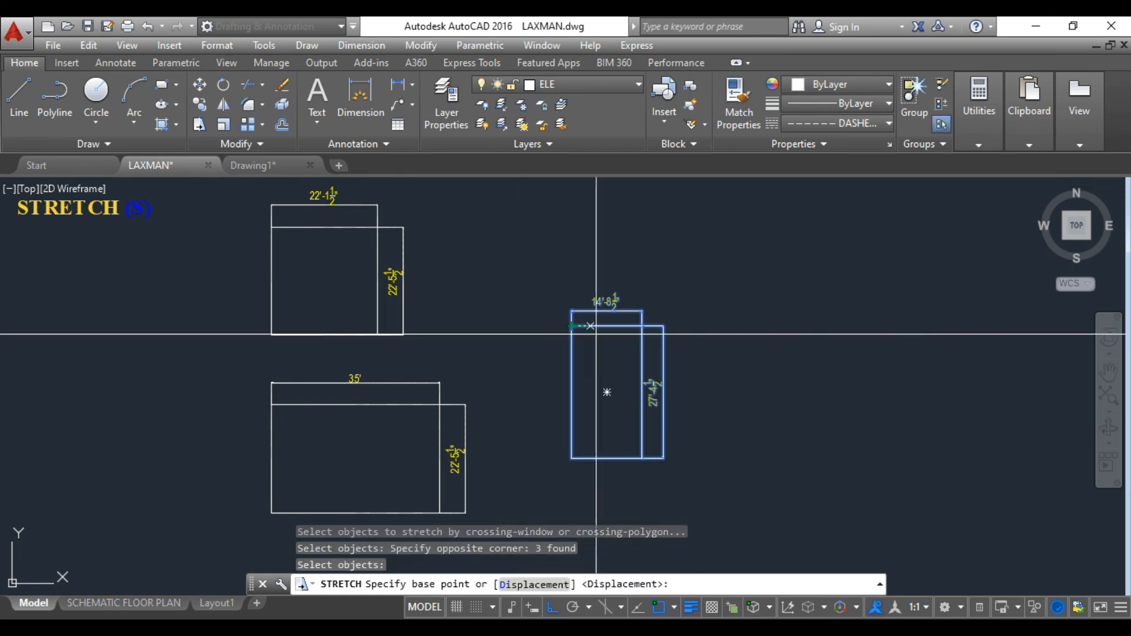
click(607, 328)
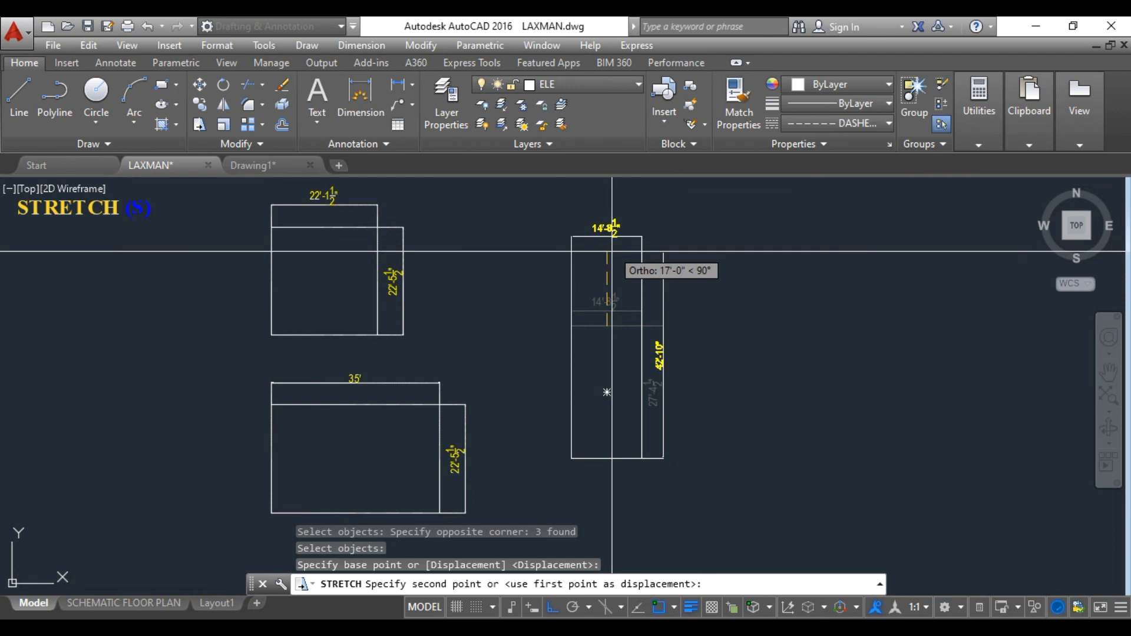
click(607, 236)
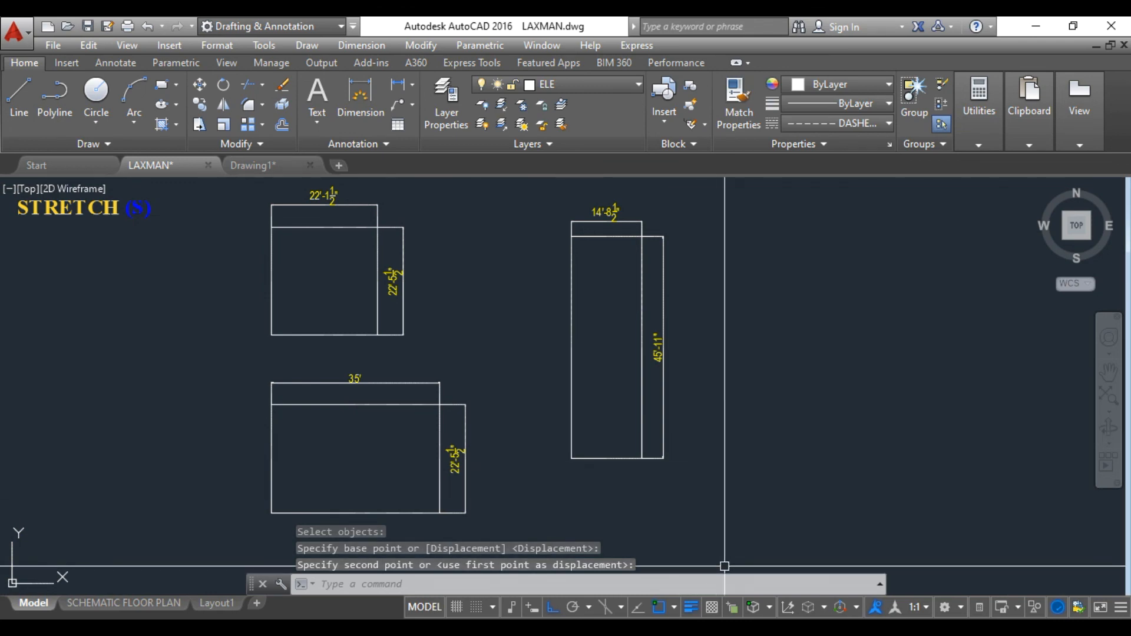
click(746, 631)
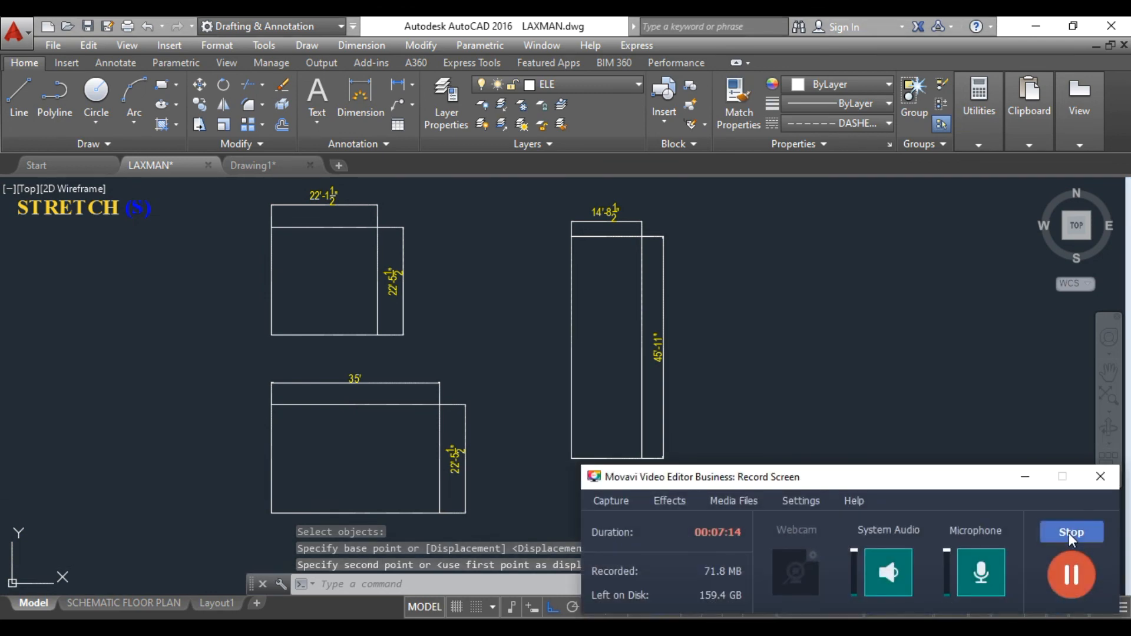